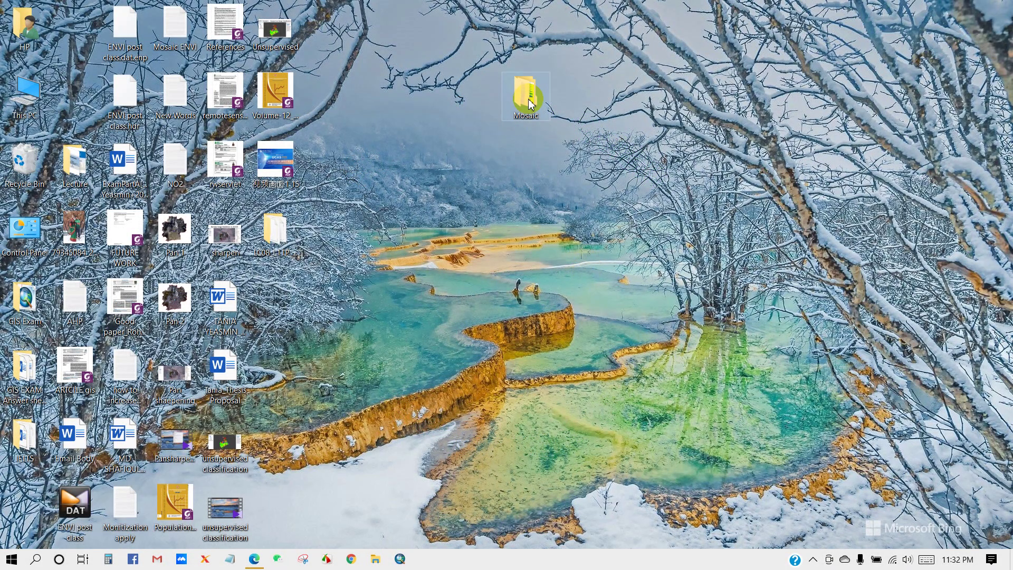
Step: Open the Mosaic folder and browse both LC08 scene folders and their band and metadata files
{"action": "double_click", "coordinate": [529, 103]}
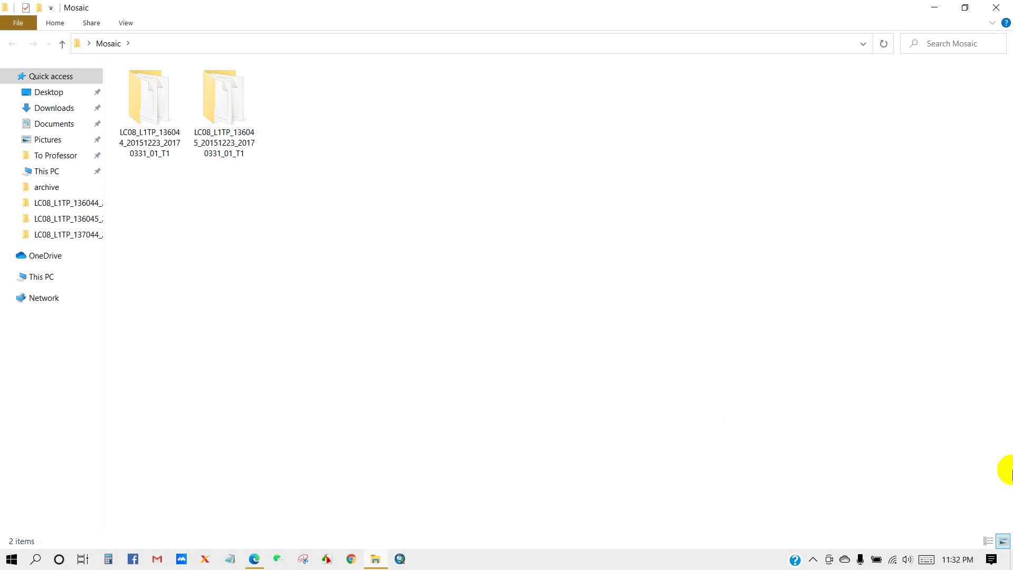
{"action": "double_click", "coordinate": [151, 111]}
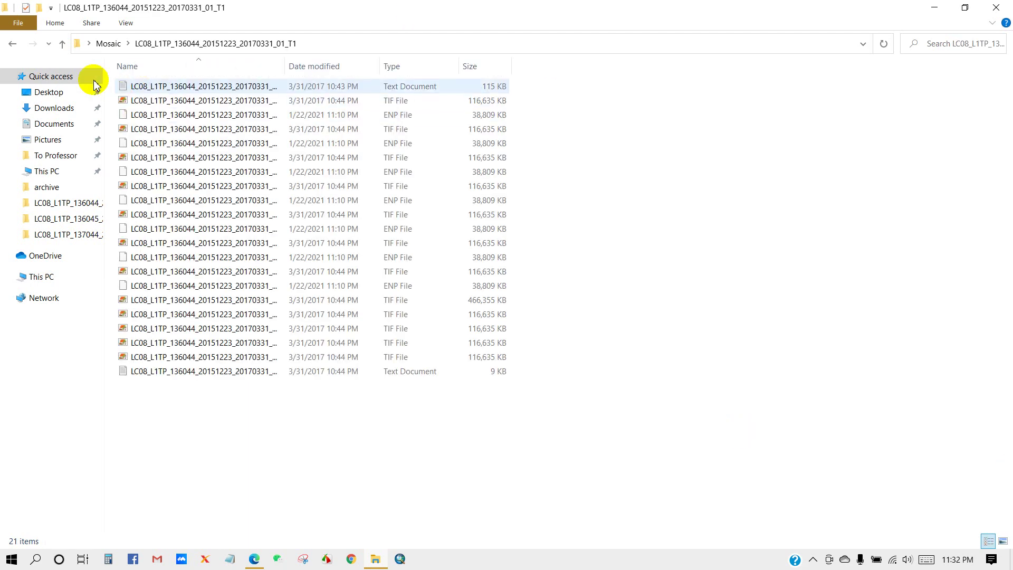
{"action": "left_click", "coordinate": [13, 43]}
{"action": "left_click", "coordinate": [226, 129]}
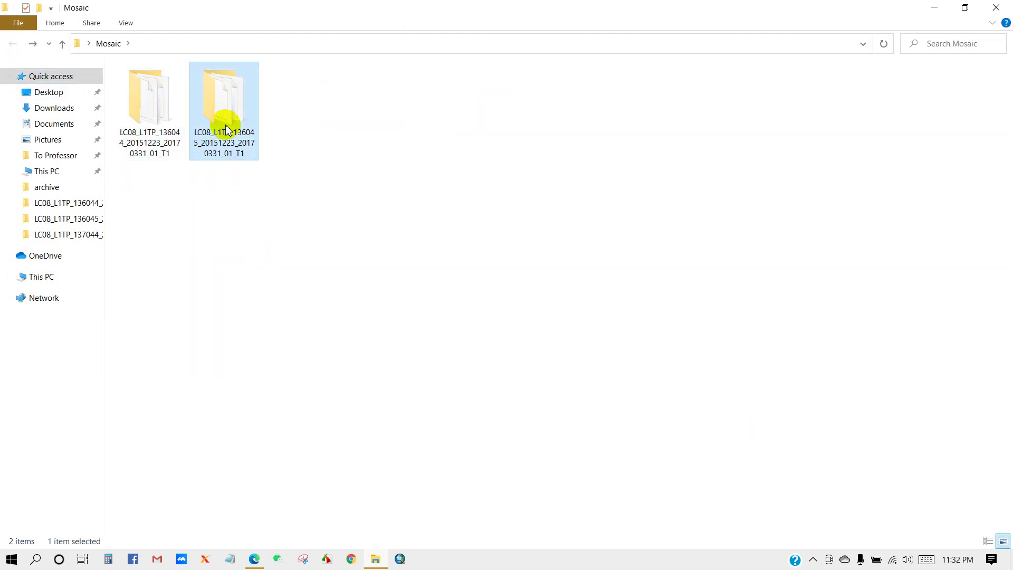
{"action": "double_click", "coordinate": [227, 129]}
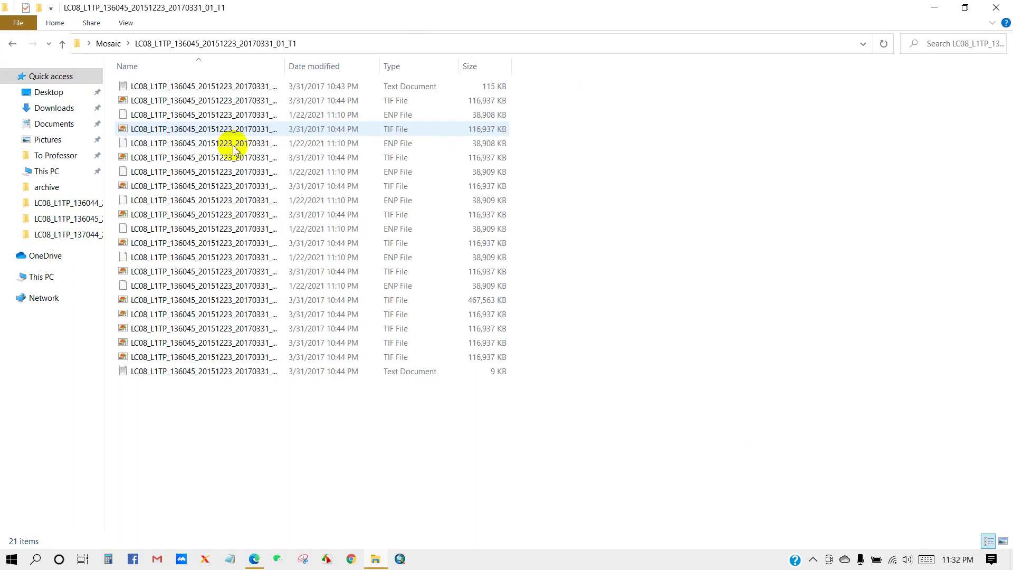
{"action": "left_click", "coordinate": [12, 43]}
{"action": "left_click", "coordinate": [275, 292]}
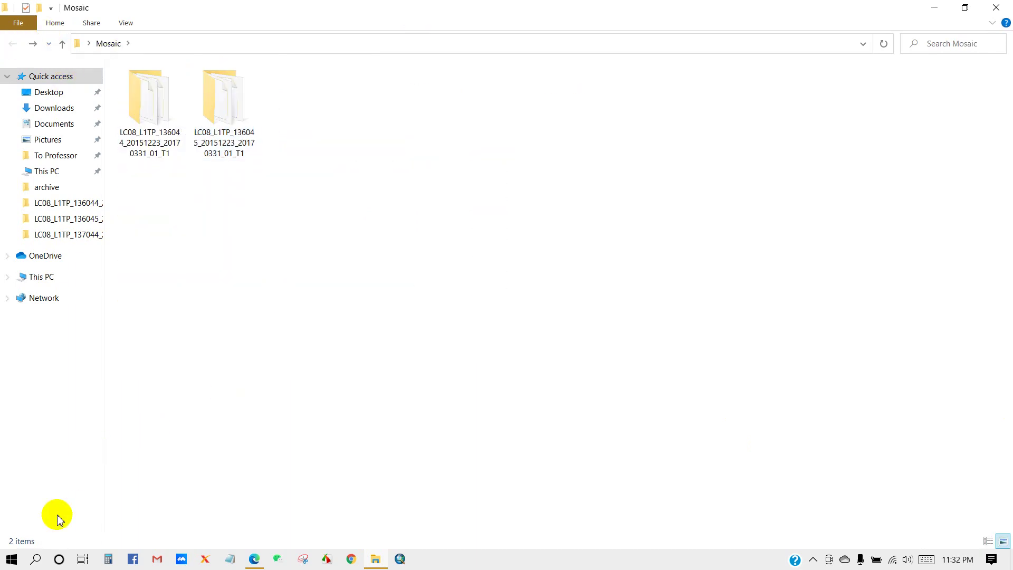
{"action": "left_click", "coordinate": [12, 558]}
{"action": "type", "text": "e"}
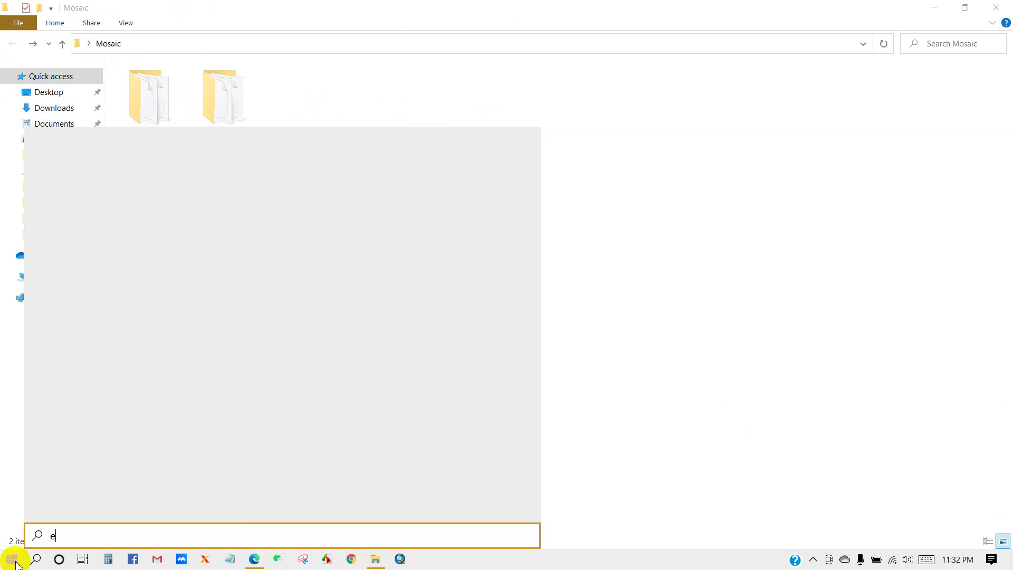
{"action": "type", "text": "nv"}
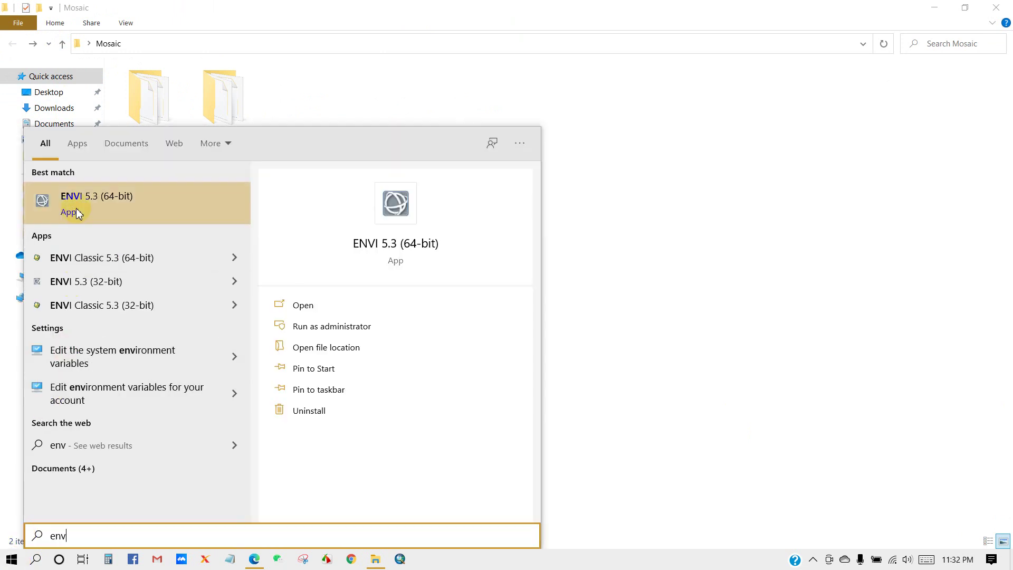
Step: Launch ENVI 5.3 (64-bit) from the Start menu search results
{"action": "left_click", "coordinate": [77, 214]}
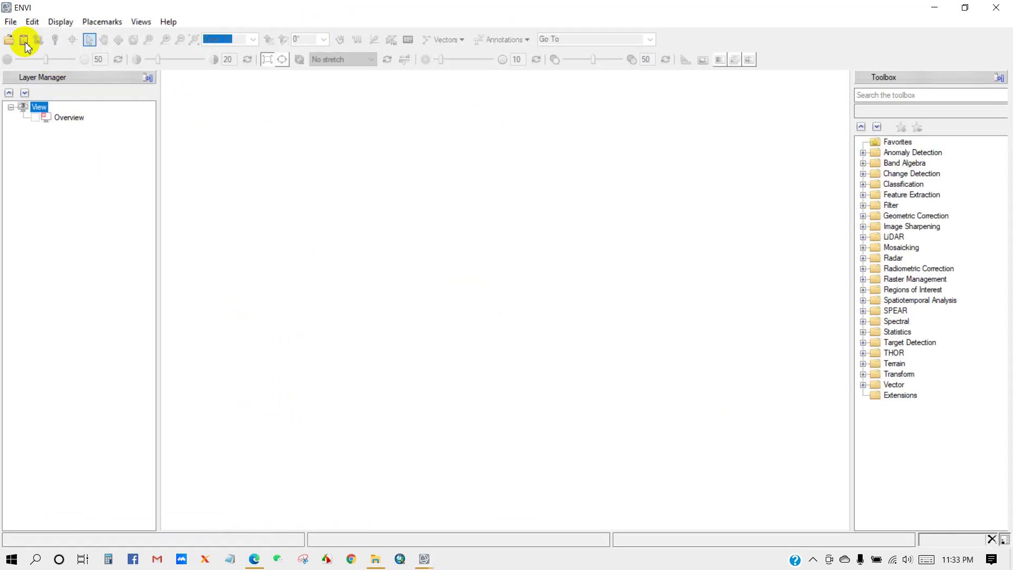
{"action": "left_click", "coordinate": [13, 25]}
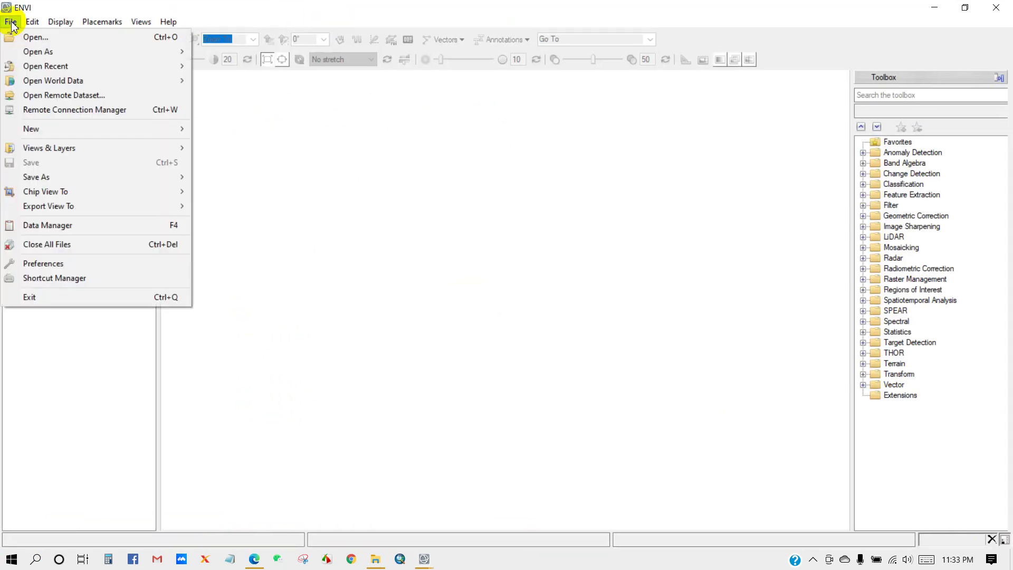
{"action": "mouse_move", "coordinate": [38, 52]}
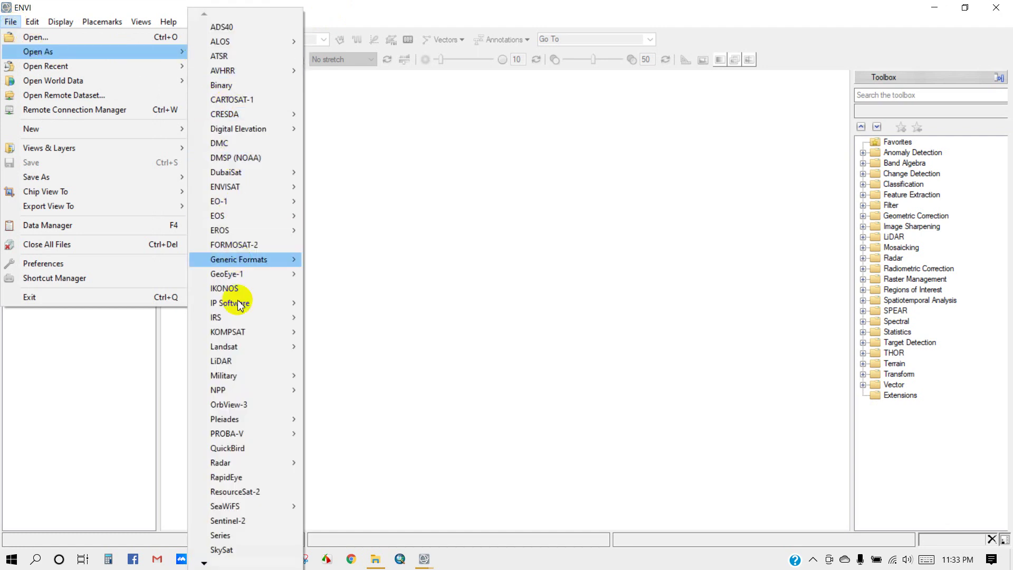
{"action": "mouse_move", "coordinate": [224, 347]}
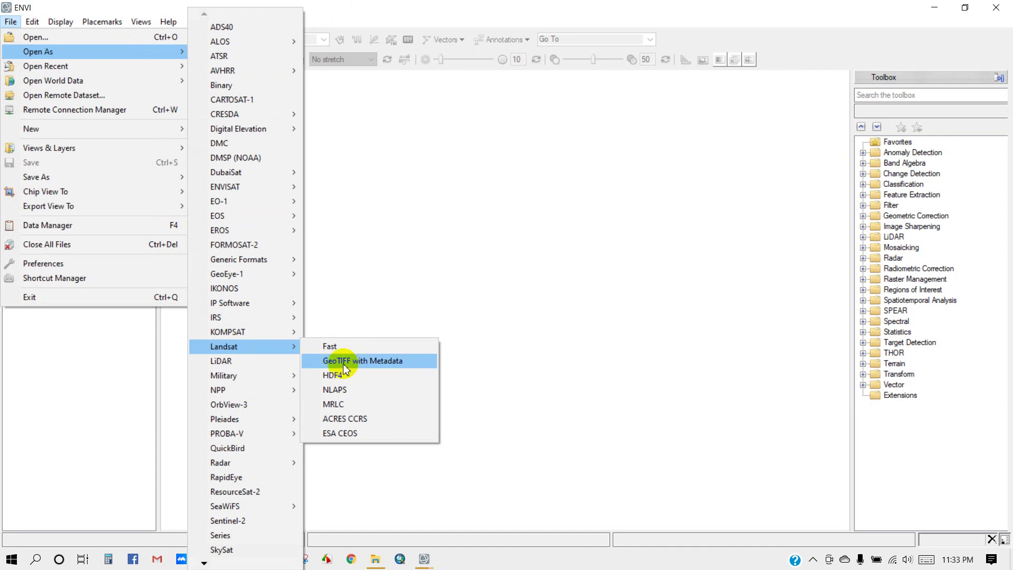
Step: Open the 136044 scene's MTL file as Landsat GeoTIFF with Metadata
{"action": "left_click", "coordinate": [346, 365]}
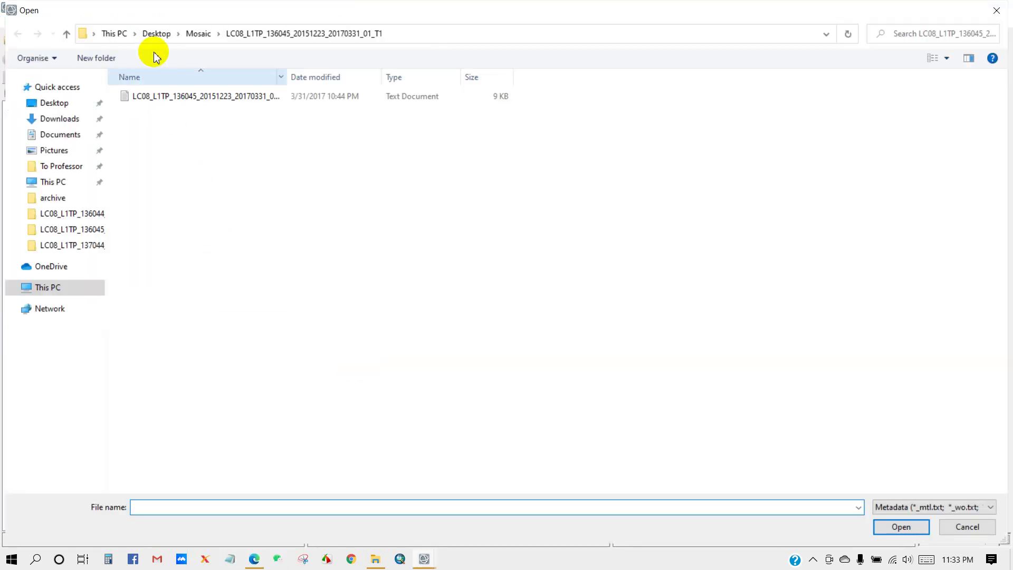
{"action": "left_click", "coordinate": [199, 34]}
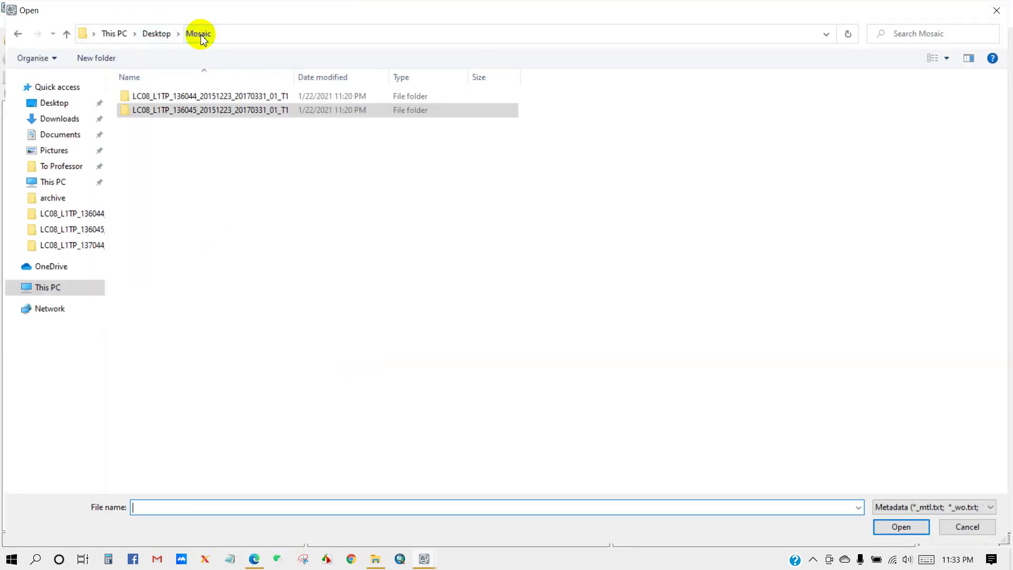
{"action": "left_click", "coordinate": [182, 99]}
{"action": "double_click", "coordinate": [187, 97]}
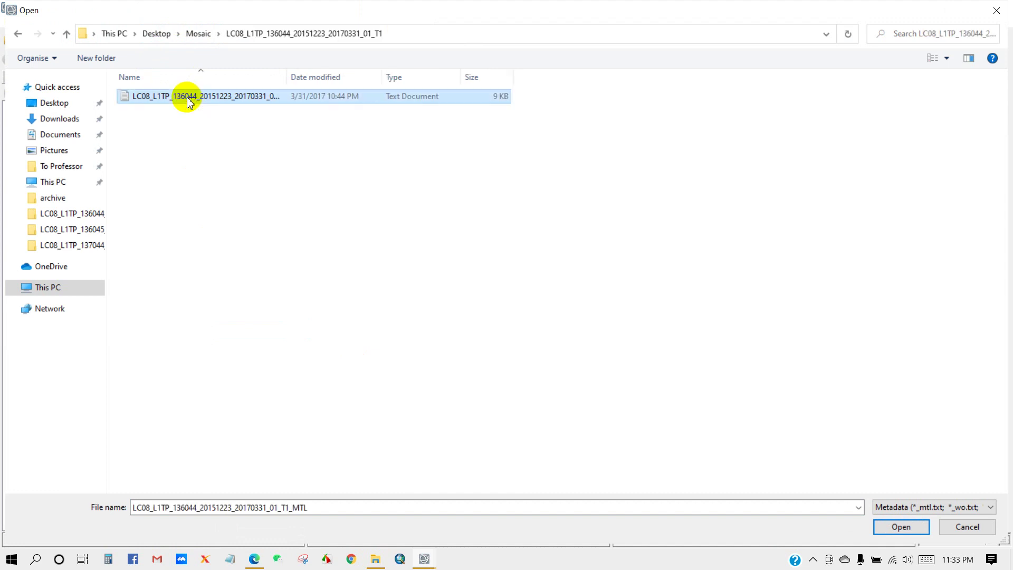
{"action": "left_click", "coordinate": [894, 527]}
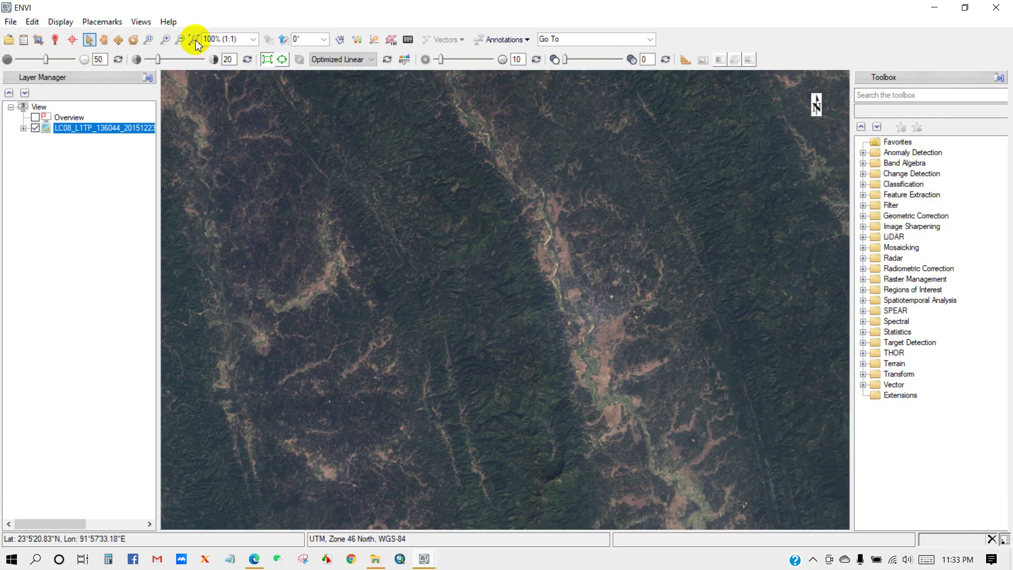
Step: Zoom to the full scene extent and pan it slightly left
{"action": "left_click", "coordinate": [195, 40]}
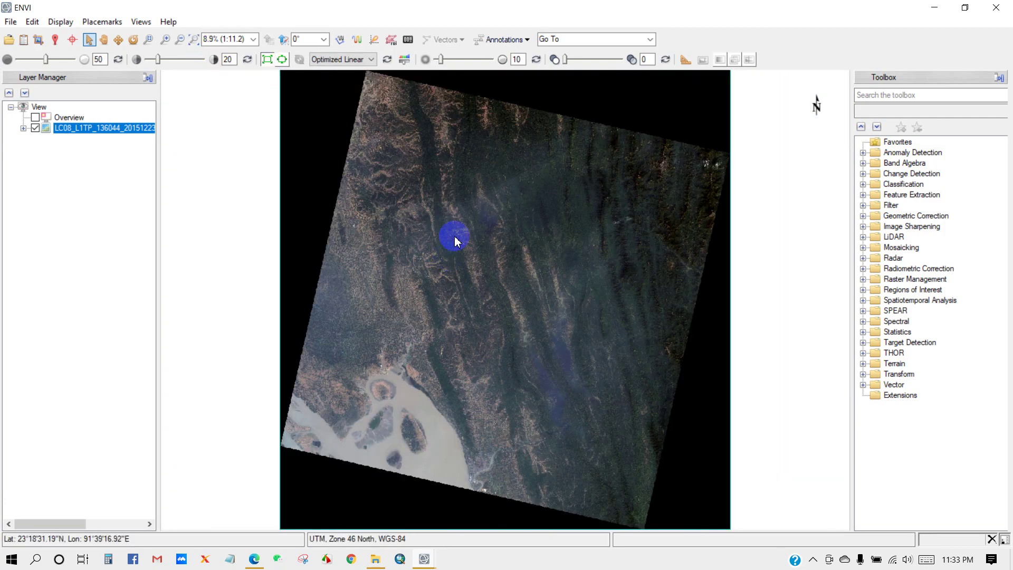
{"action": "left_click", "coordinate": [105, 42]}
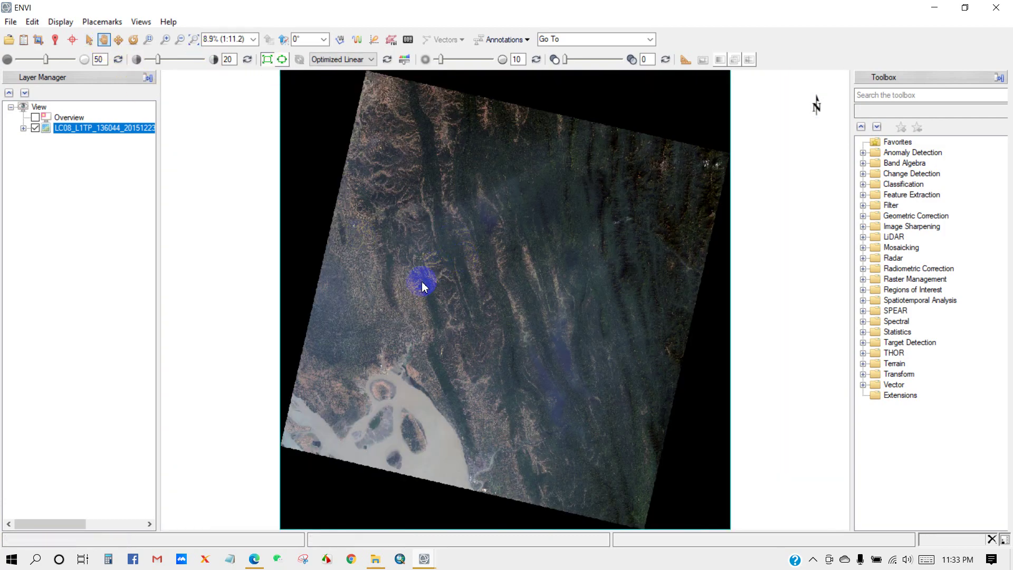
{"action": "left_click_drag", "start_coordinate": [423, 284], "coordinate": [404, 280]}
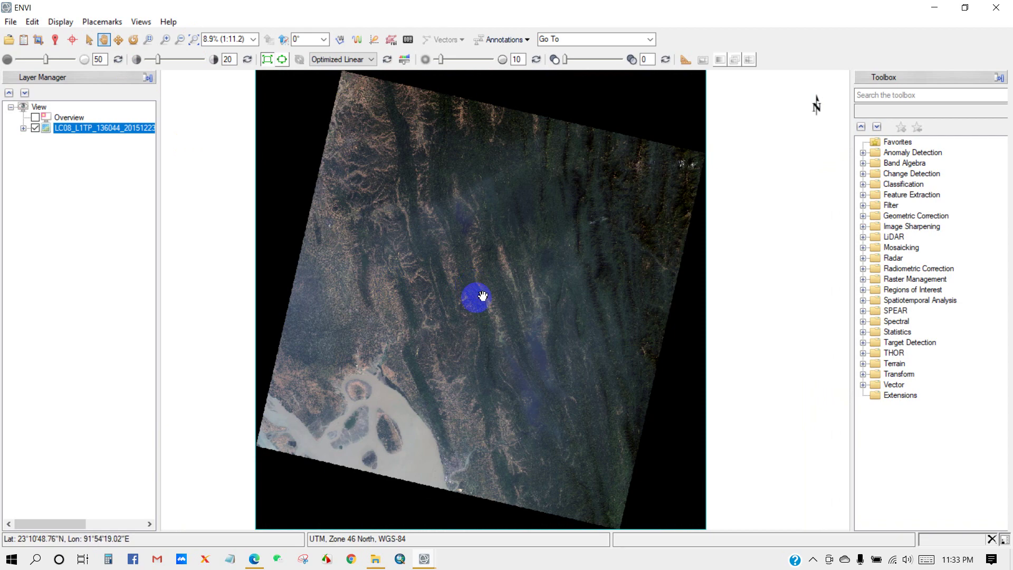
{"action": "left_click", "coordinate": [912, 95]}
{"action": "type", "text": "LAY"}
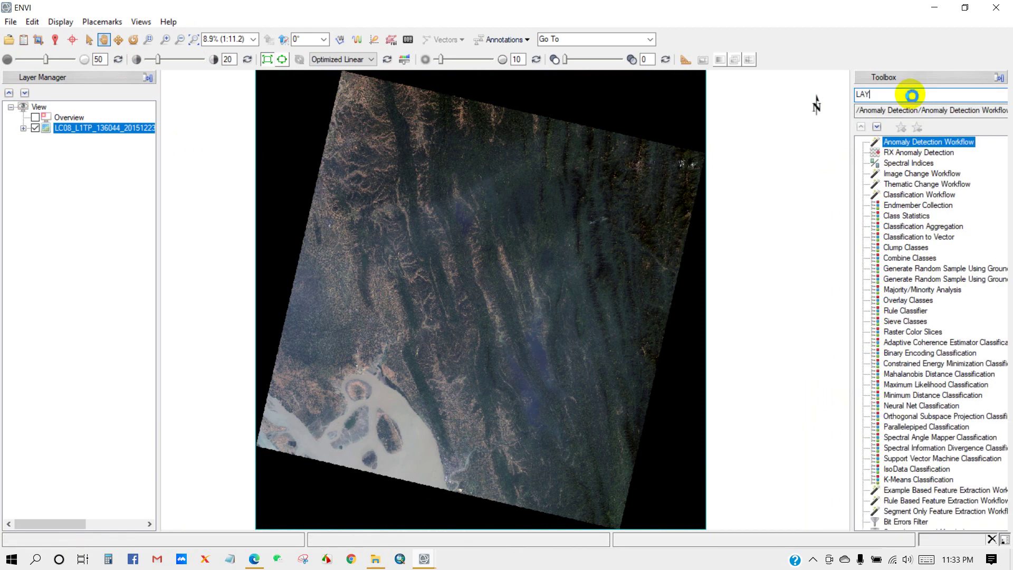
{"action": "type", "text": "ER"}
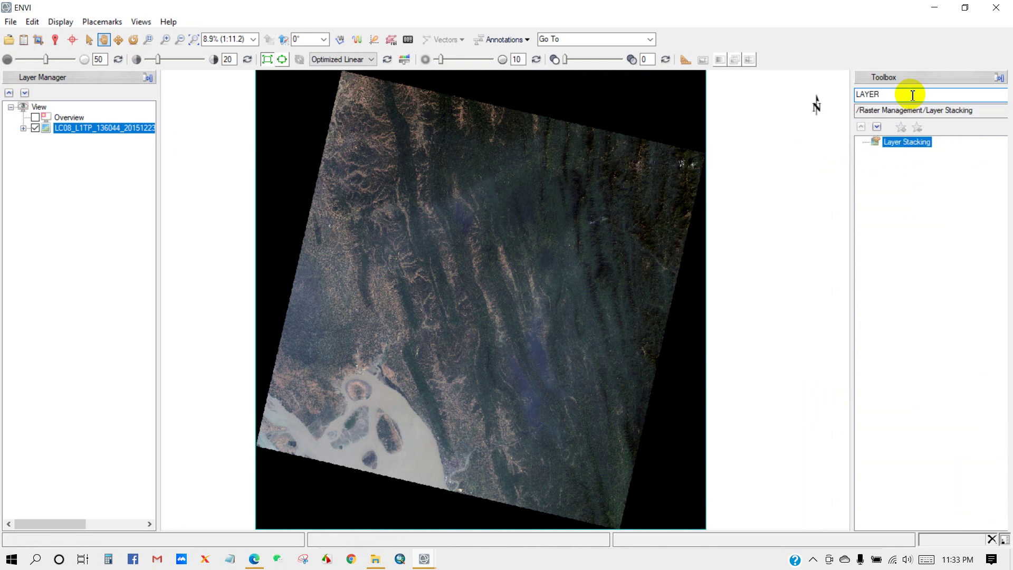
Step: Import the 136044 scene file as the Layer Stacking input
{"action": "double_click", "coordinate": [902, 150]}
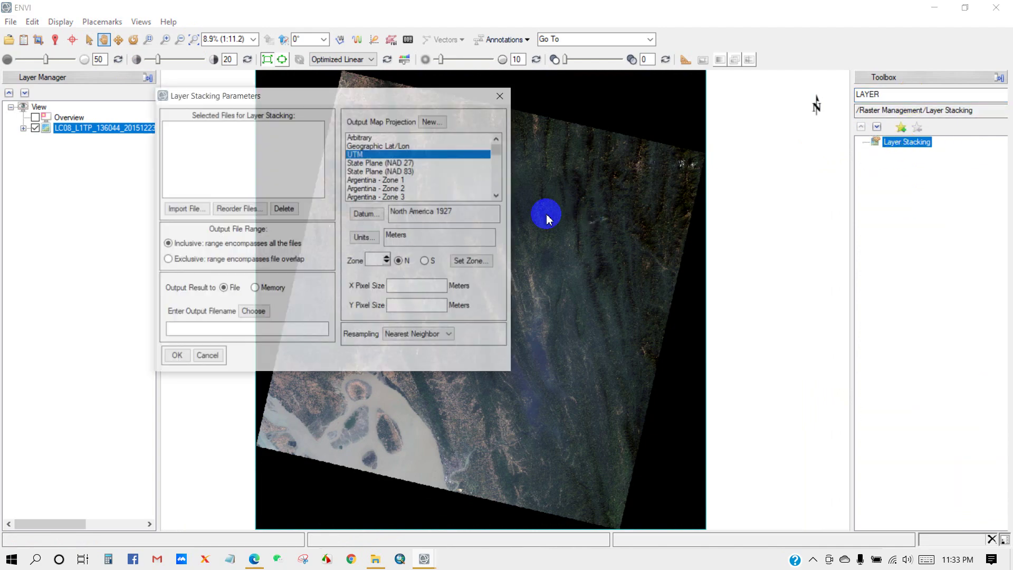
{"action": "left_click", "coordinate": [187, 210]}
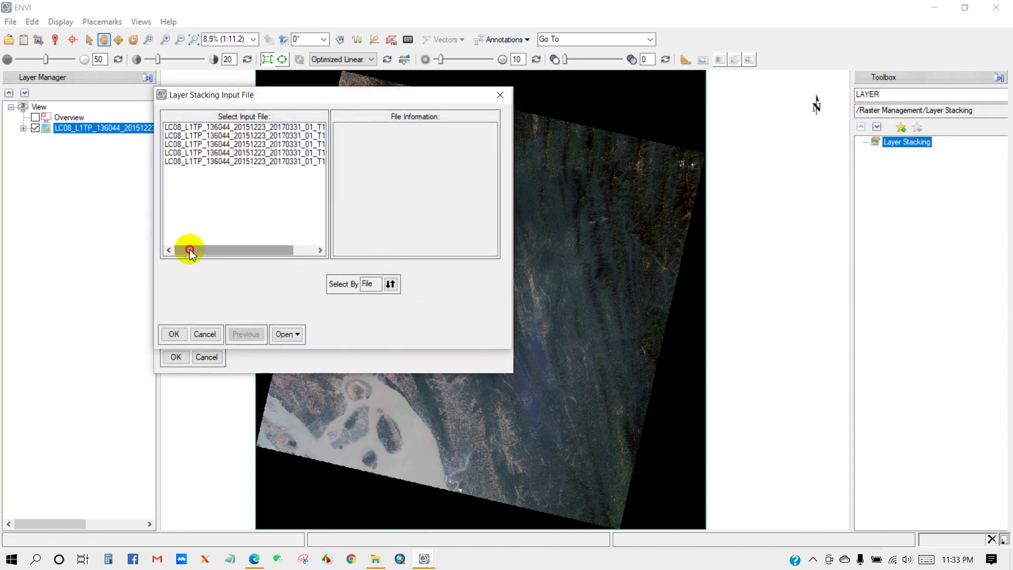
{"action": "left_click", "coordinate": [229, 127]}
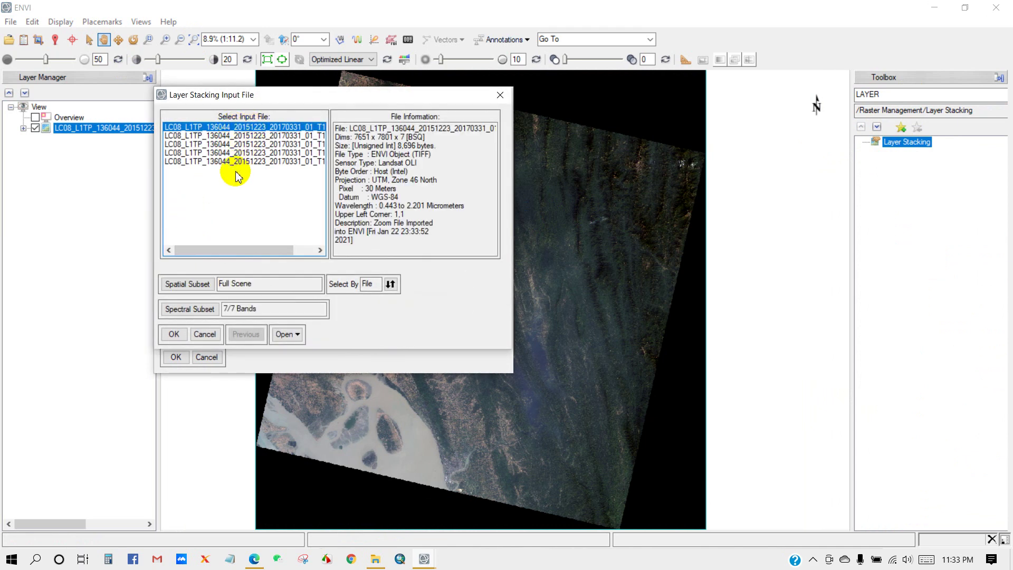
{"action": "left_click", "coordinate": [238, 153], "text": "ctrl"}
{"action": "left_click", "coordinate": [240, 144], "text": "ctrl"}
{"action": "left_click", "coordinate": [263, 127]}
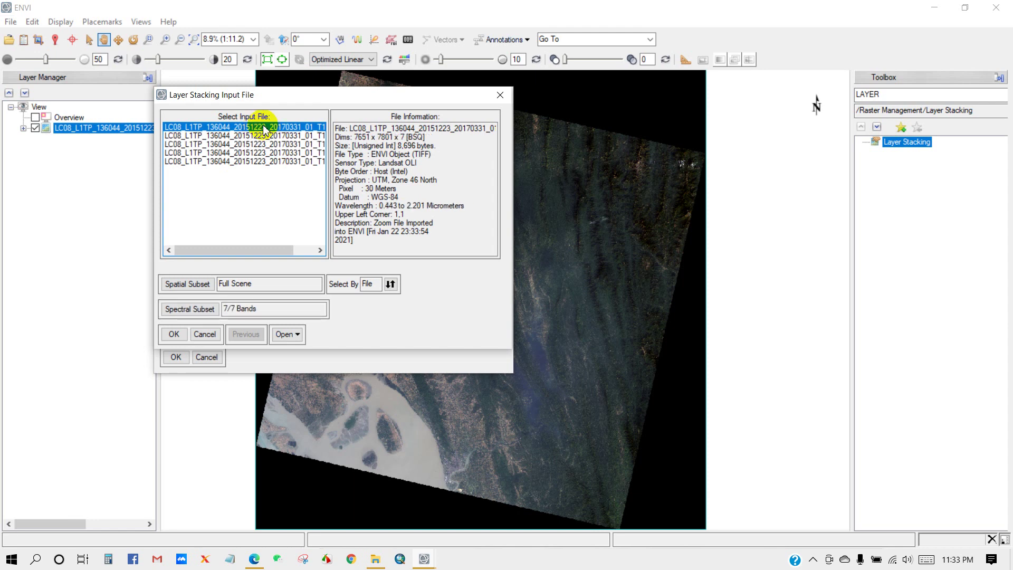
{"action": "left_click", "coordinate": [174, 334]}
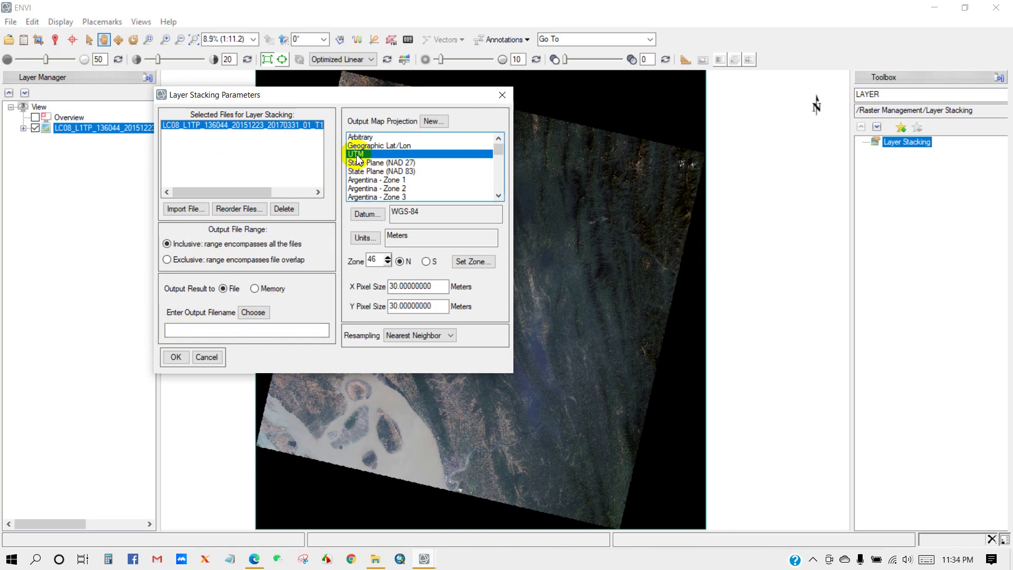
Step: Set Bilinear resampling and output the stack as 'Part 1' in the Mosaic folder
{"action": "left_click", "coordinate": [369, 262]}
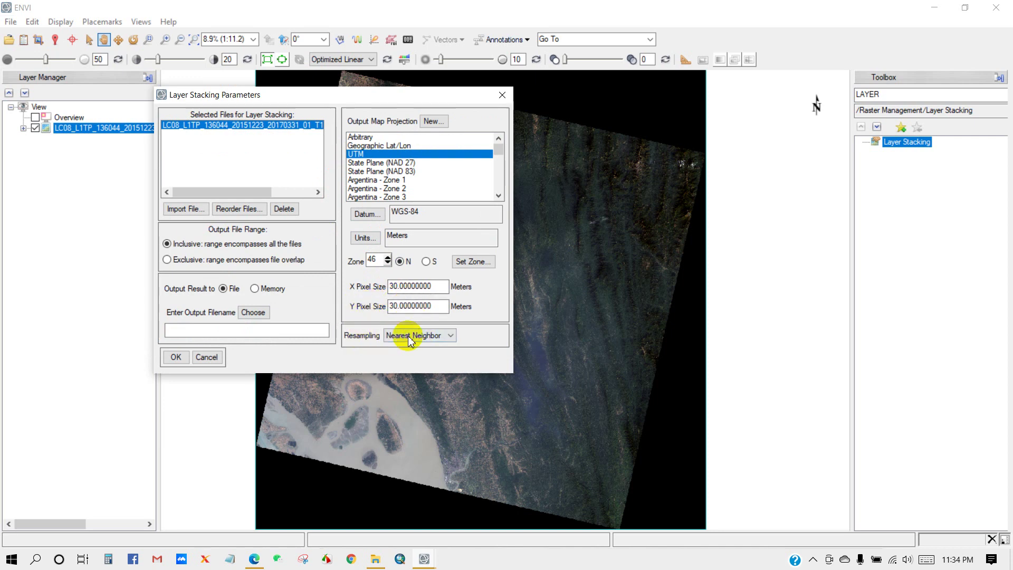
{"action": "left_click", "coordinate": [435, 336]}
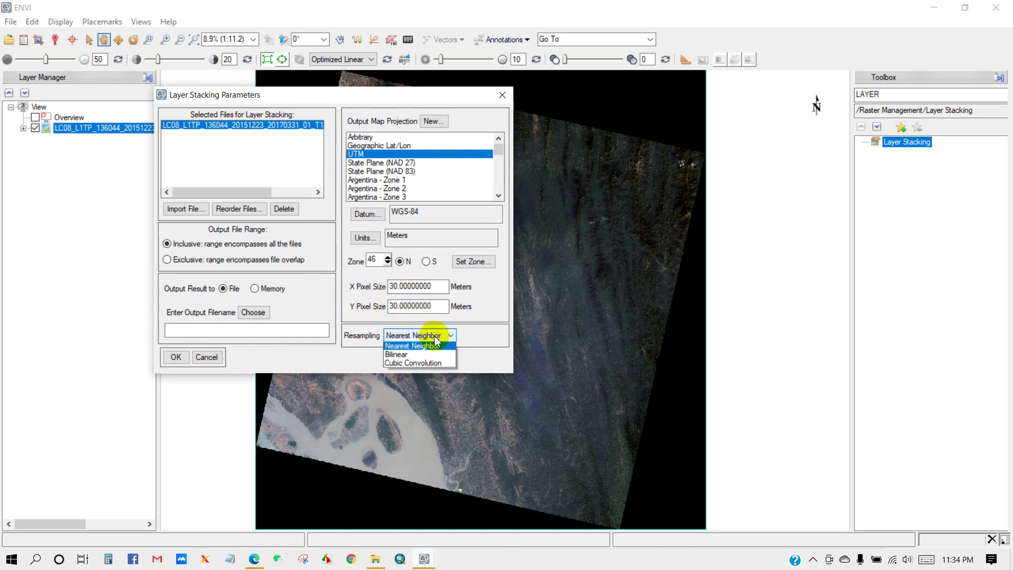
{"action": "left_click", "coordinate": [398, 356]}
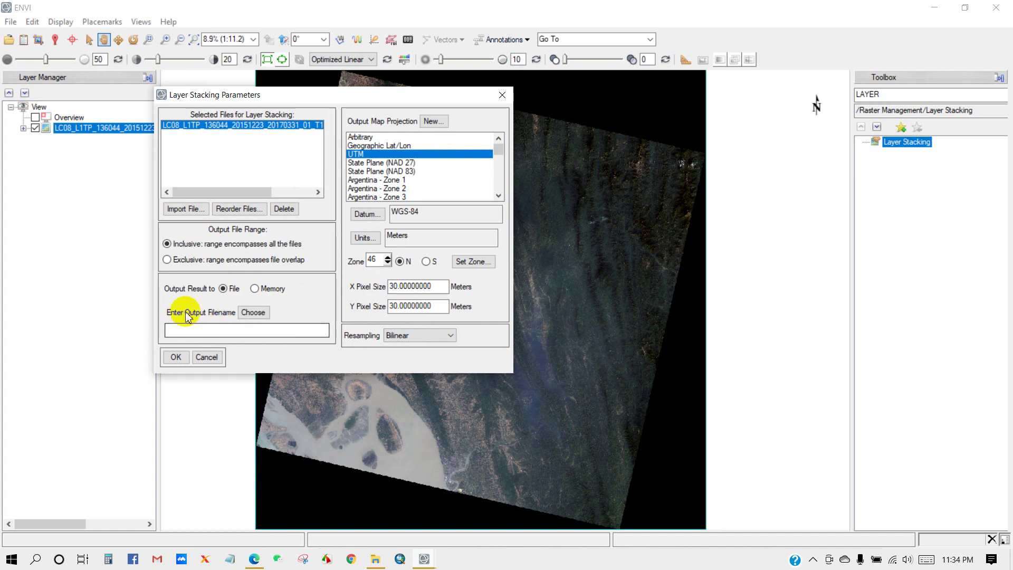
{"action": "left_click", "coordinate": [255, 313]}
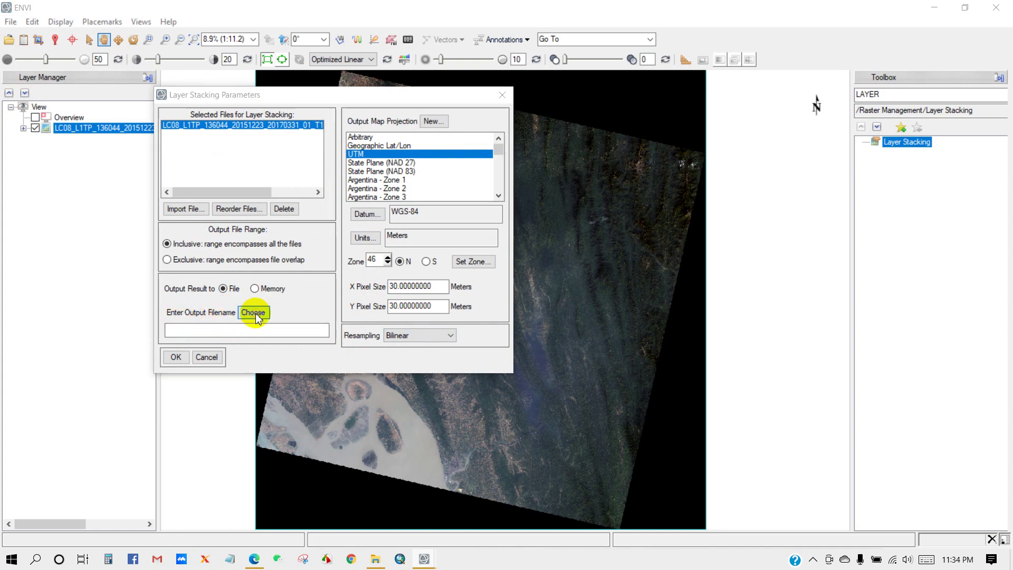
{"action": "double_click", "coordinate": [155, 111]}
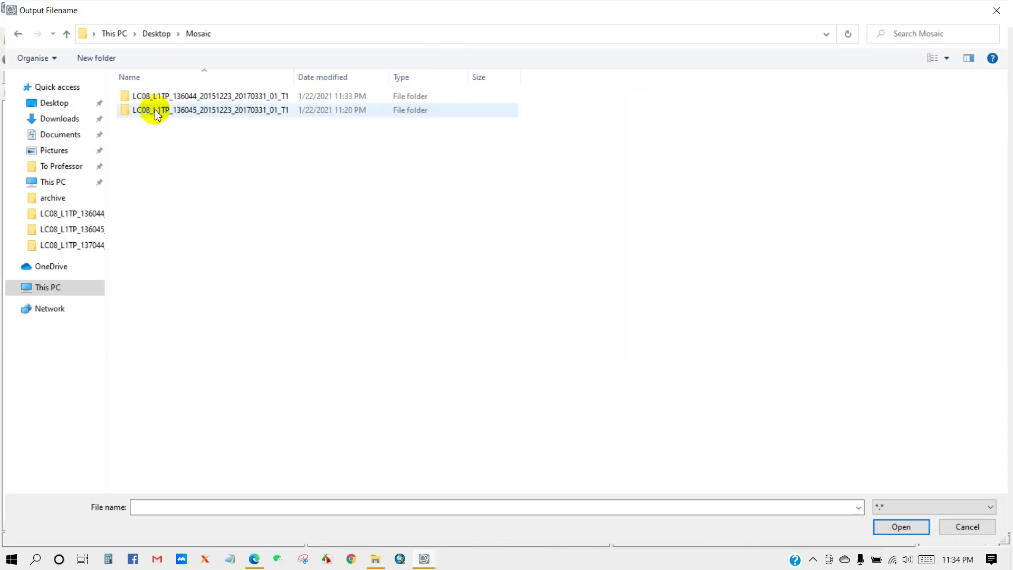
{"action": "left_click", "coordinate": [169, 506]}
{"action": "type", "text": "Part 1"}
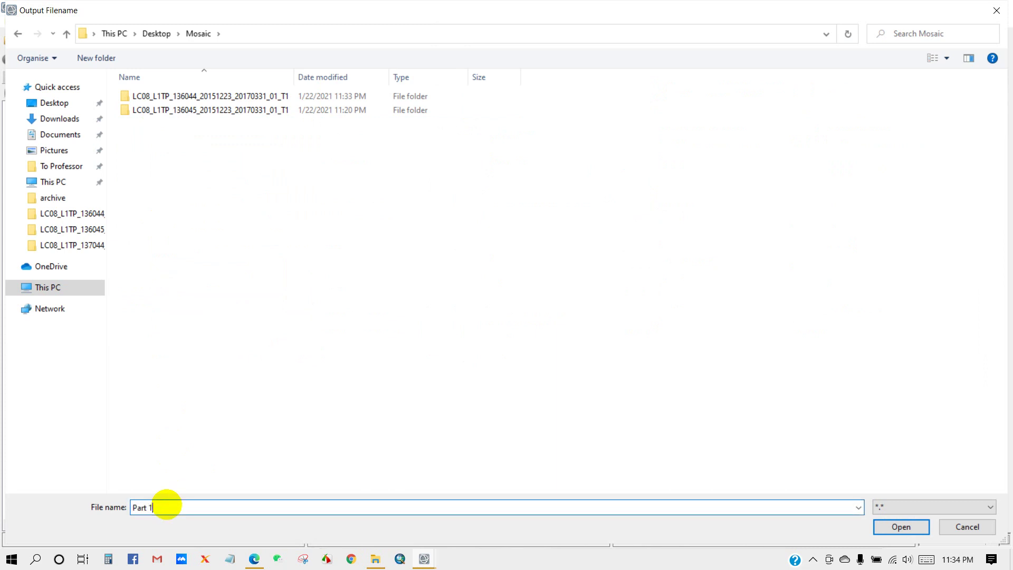
{"action": "left_click", "coordinate": [898, 528]}
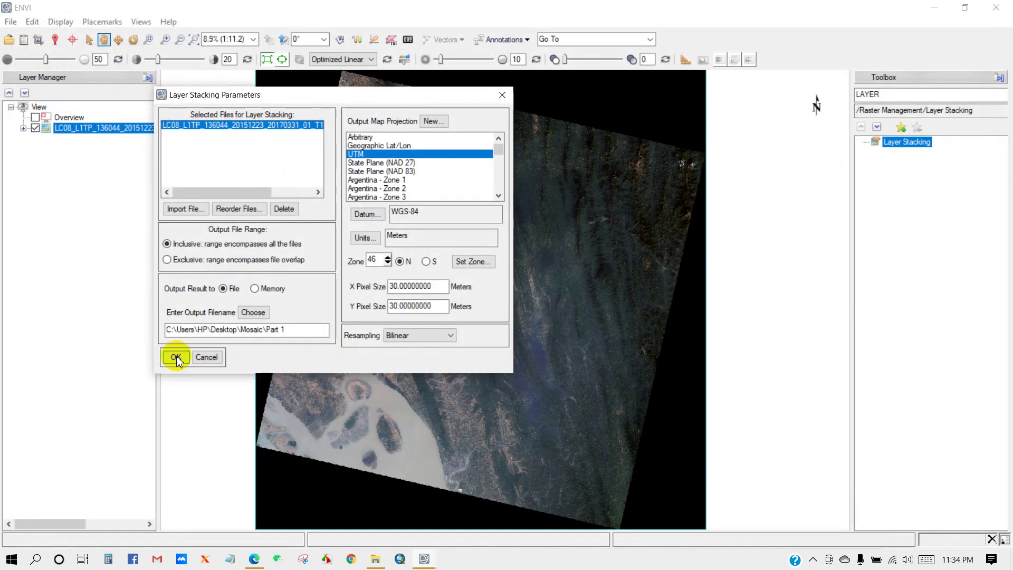
Step: Run Layer Stacking to create Part 1, then remove the original 136044 layer
{"action": "left_click", "coordinate": [176, 357]}
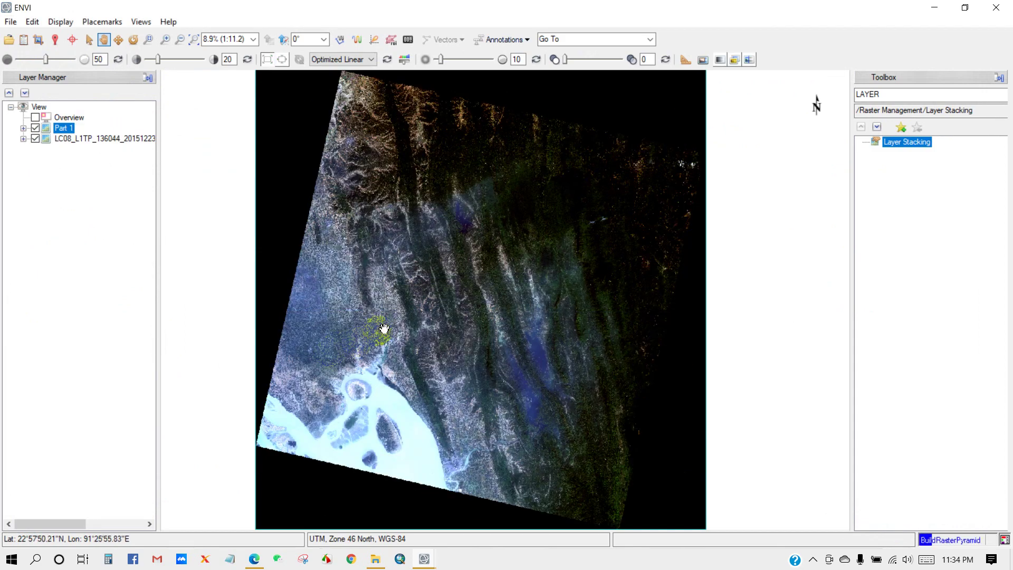
{"action": "scroll", "coordinate": [383, 329], "scroll_direction": "down", "scroll_amount": 2}
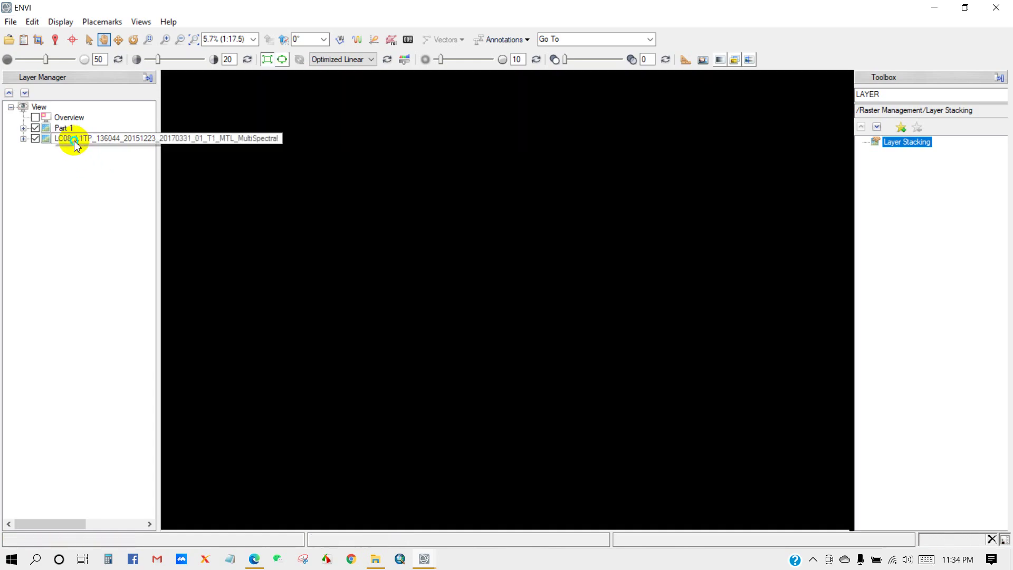
{"action": "right_click", "coordinate": [74, 139]}
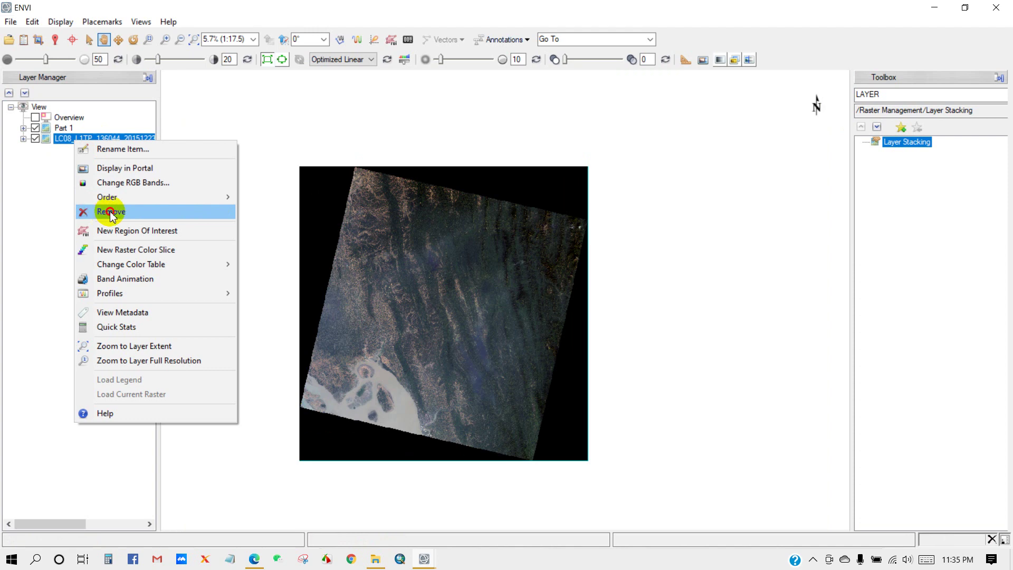
{"action": "left_click", "coordinate": [111, 212]}
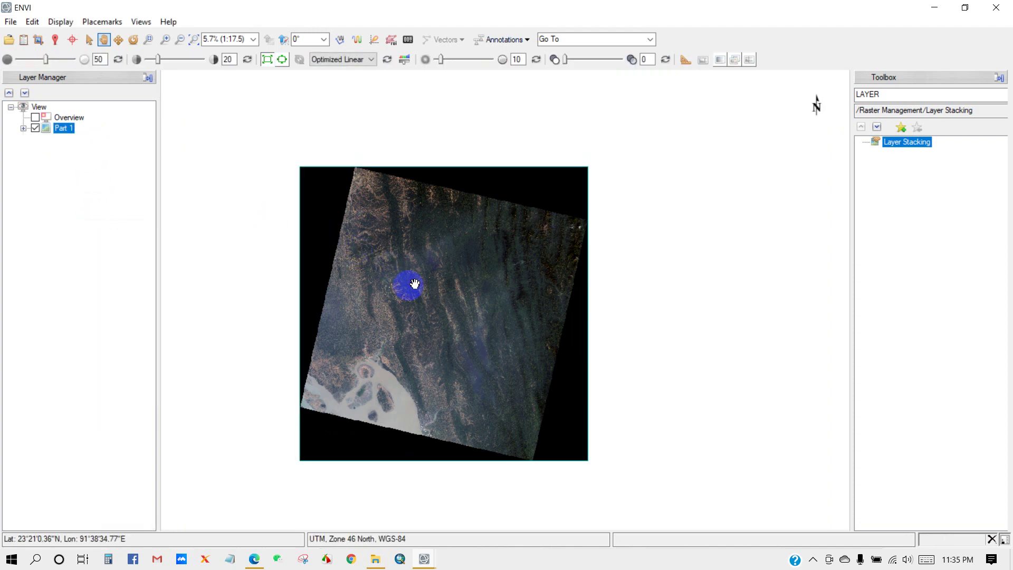
{"action": "left_click_drag", "start_coordinate": [414, 284], "coordinate": [413, 288]}
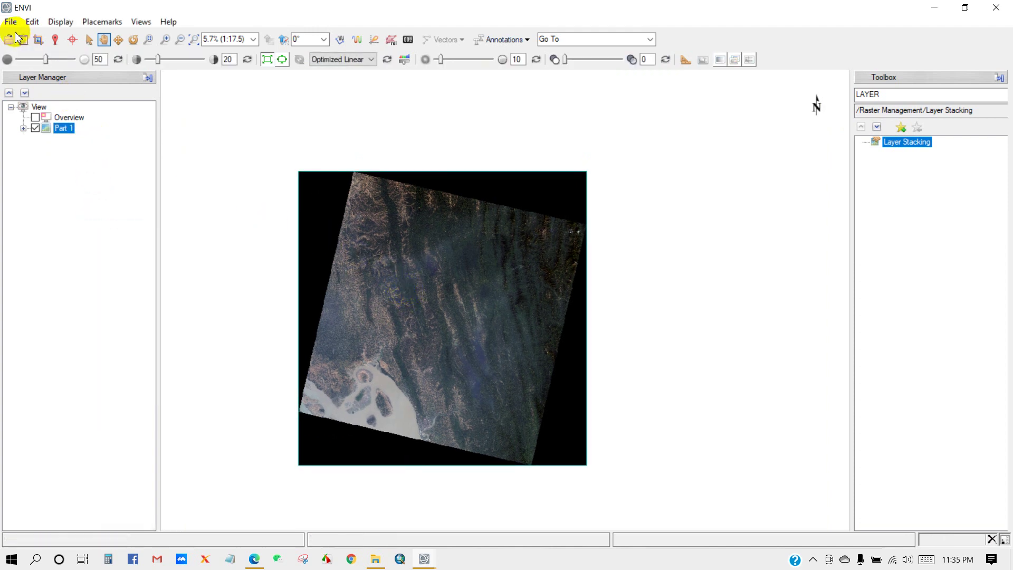
Step: Open the 136045 scene's MTL file as Landsat GeoTIFF with Metadata
{"action": "left_click", "coordinate": [11, 22]}
{"action": "mouse_move", "coordinate": [38, 51]}
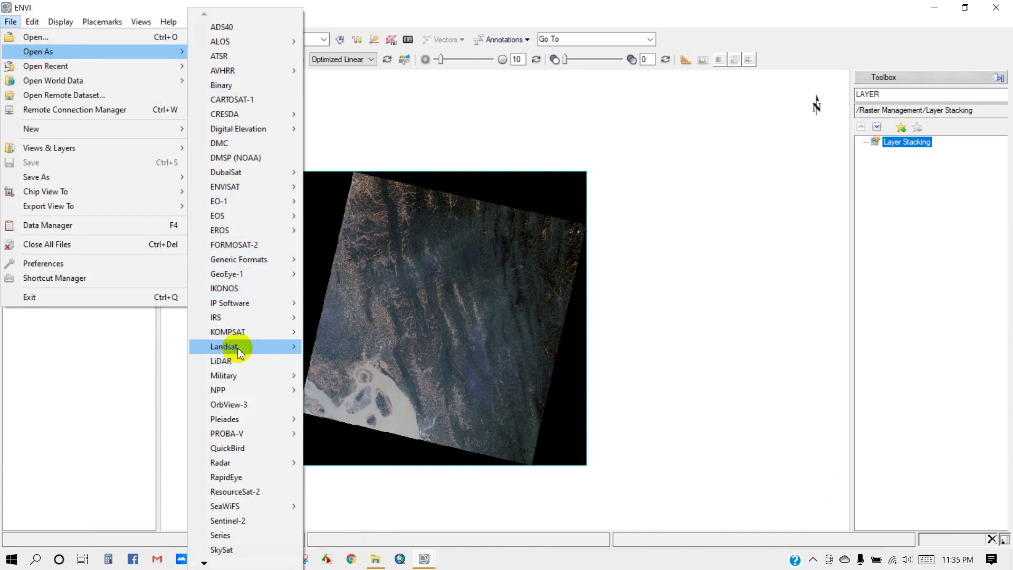
{"action": "mouse_move", "coordinate": [225, 347]}
{"action": "left_click", "coordinate": [345, 364]}
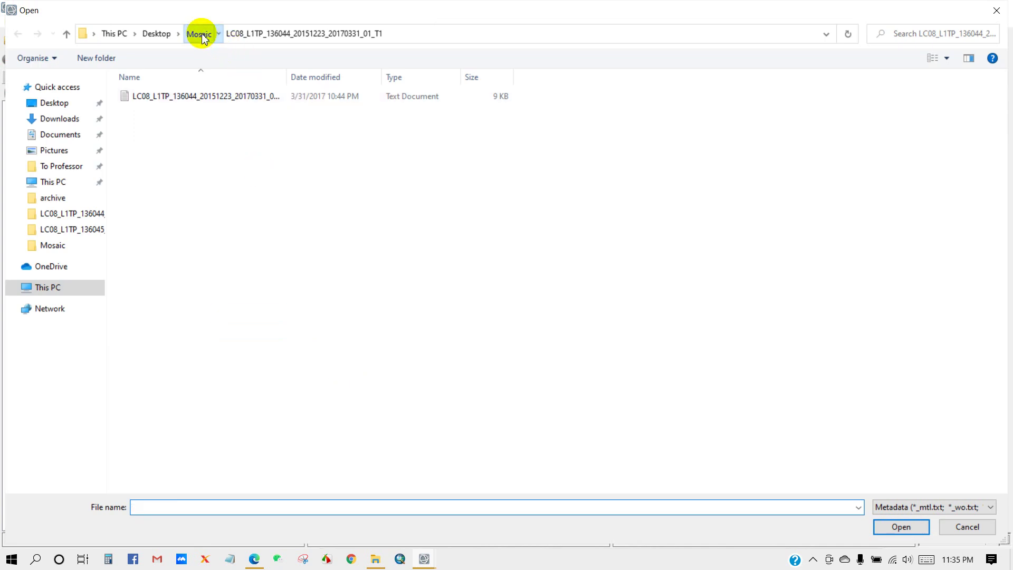
{"action": "left_click", "coordinate": [199, 34]}
{"action": "left_click", "coordinate": [175, 111]}
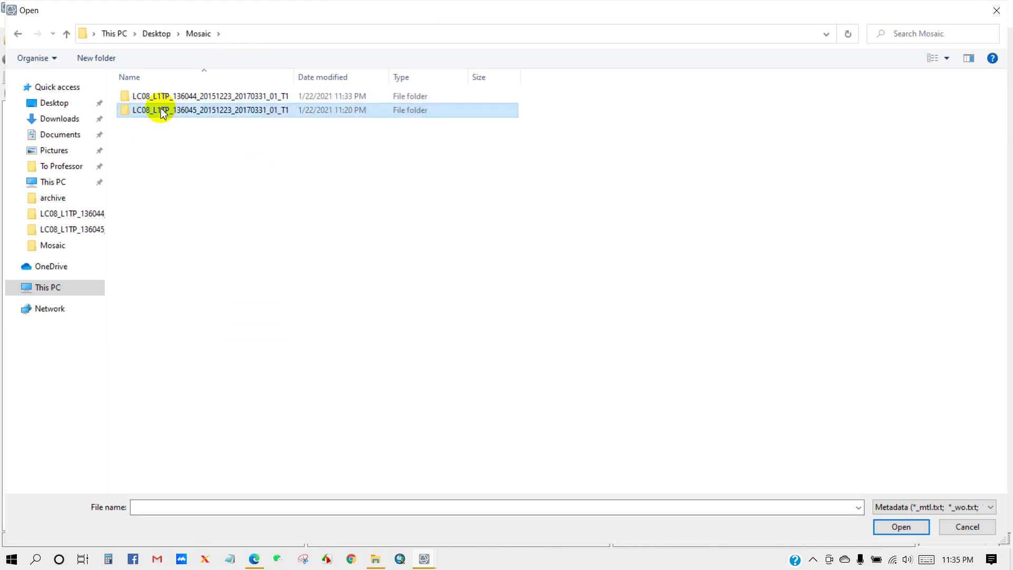
{"action": "double_click", "coordinate": [160, 110]}
{"action": "left_click", "coordinate": [151, 97]}
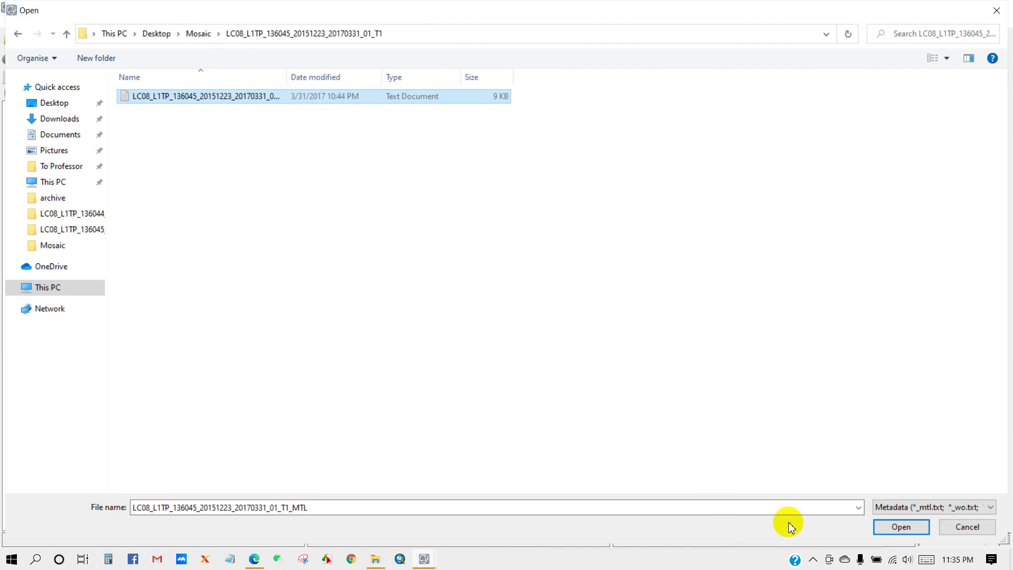
{"action": "left_click", "coordinate": [899, 527]}
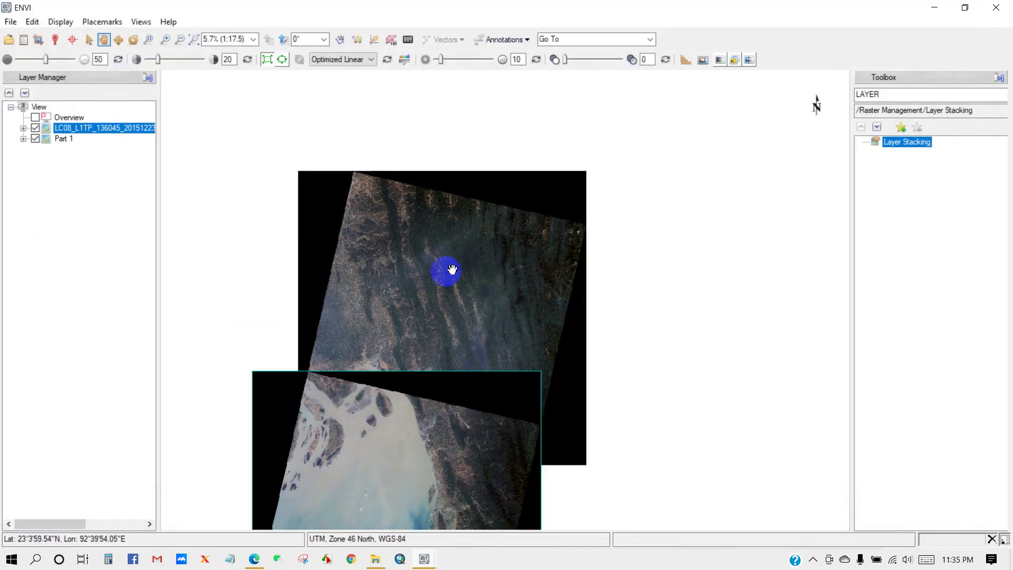
Step: Hide the Part 1 layer and recentre the 136045 scene in the view
{"action": "mouse_move", "coordinate": [425, 406]}
{"action": "left_mouse_down"}
{"action": "mouse_move", "coordinate": [487, 309]}
{"action": "mouse_move", "coordinate": [487, 285]}
{"action": "left_mouse_up"}
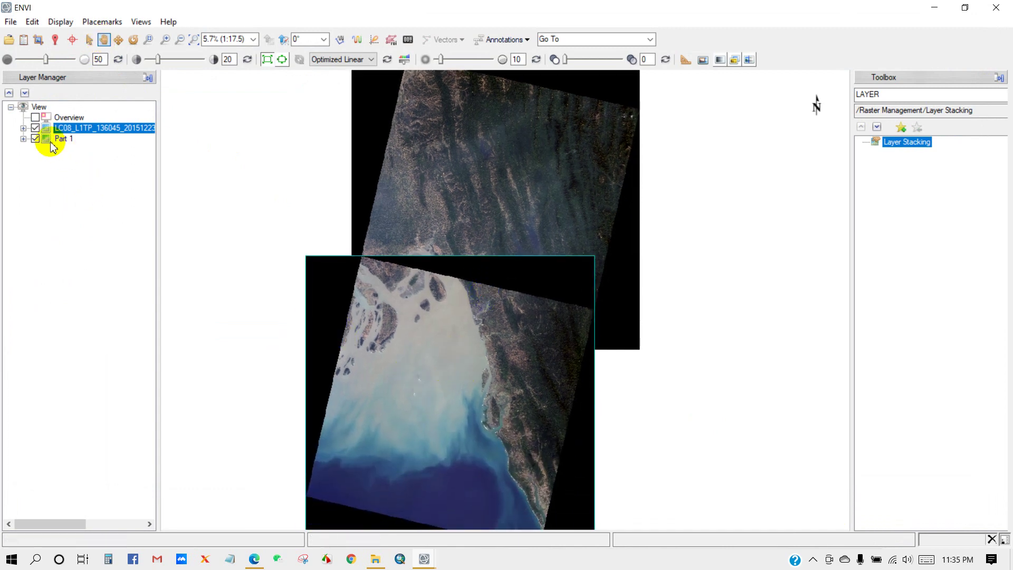
{"action": "left_click", "coordinate": [36, 139]}
{"action": "left_click_drag", "start_coordinate": [406, 355], "coordinate": [429, 273]}
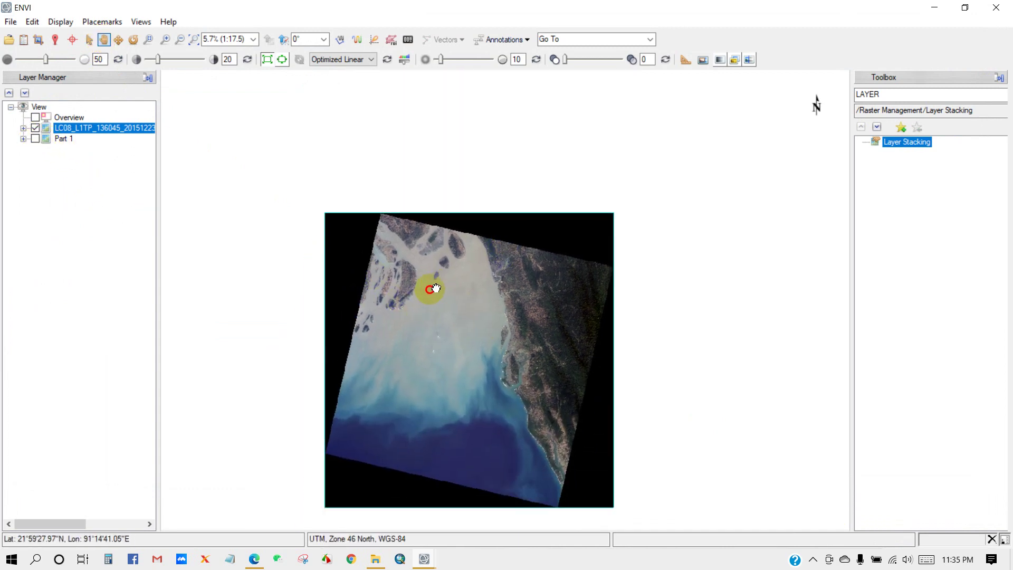
Step: Stack the 136045 scene file with Bilinear resampling and begin choosing the output location
{"action": "double_click", "coordinate": [907, 146]}
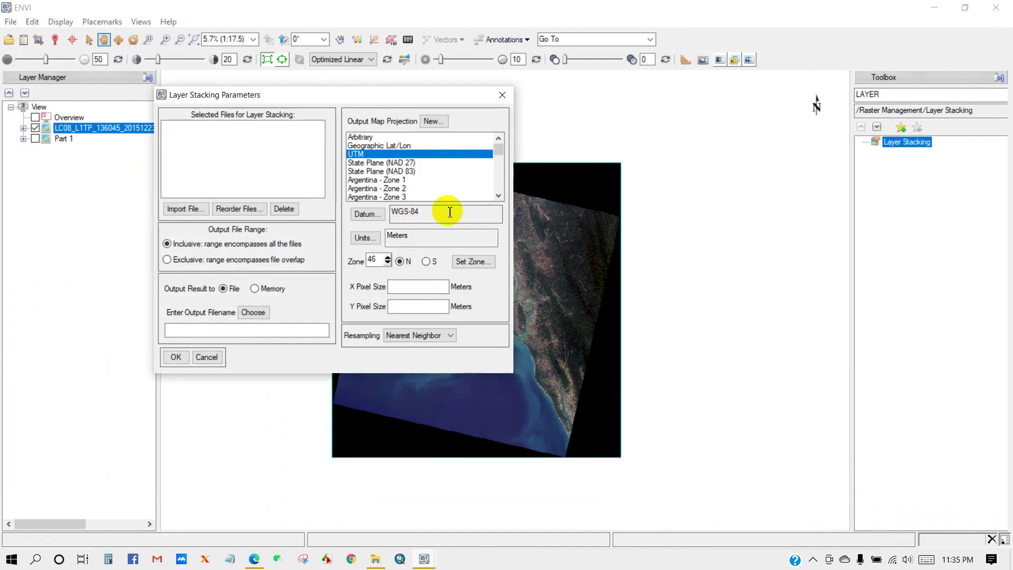
{"action": "left_click", "coordinate": [188, 209]}
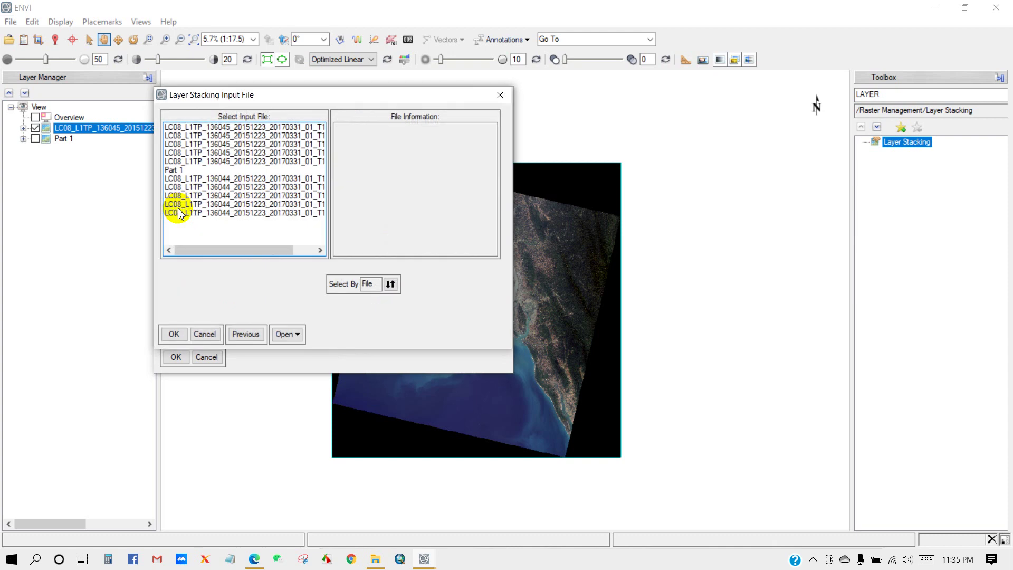
{"action": "left_click", "coordinate": [207, 128]}
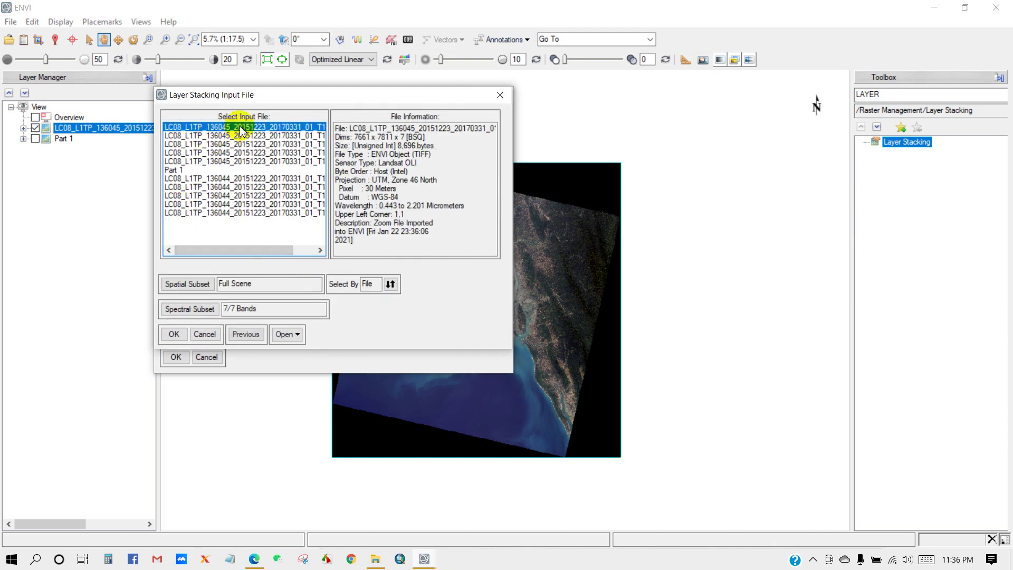
{"action": "left_click", "coordinate": [174, 334]}
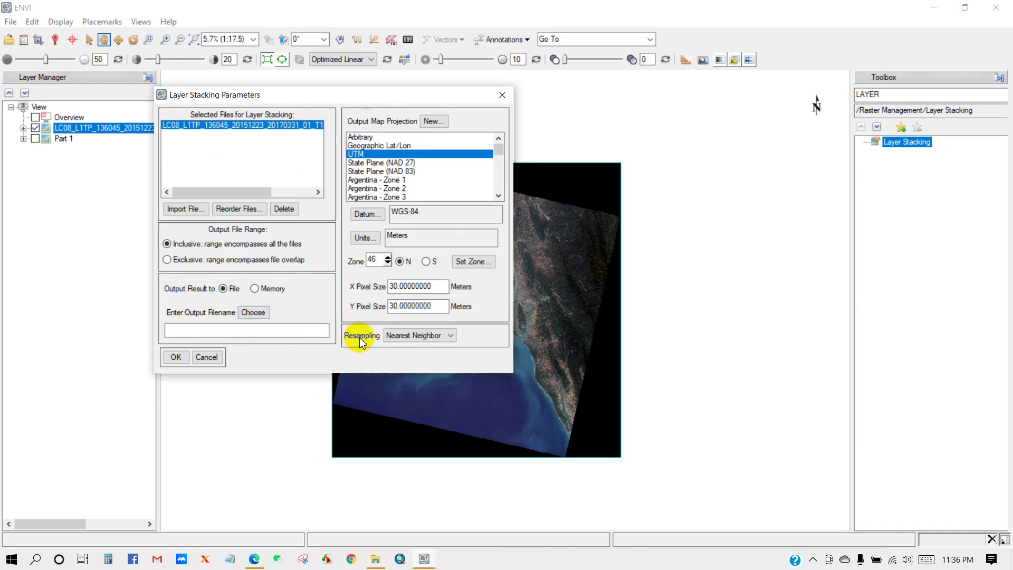
{"action": "left_click", "coordinate": [449, 336]}
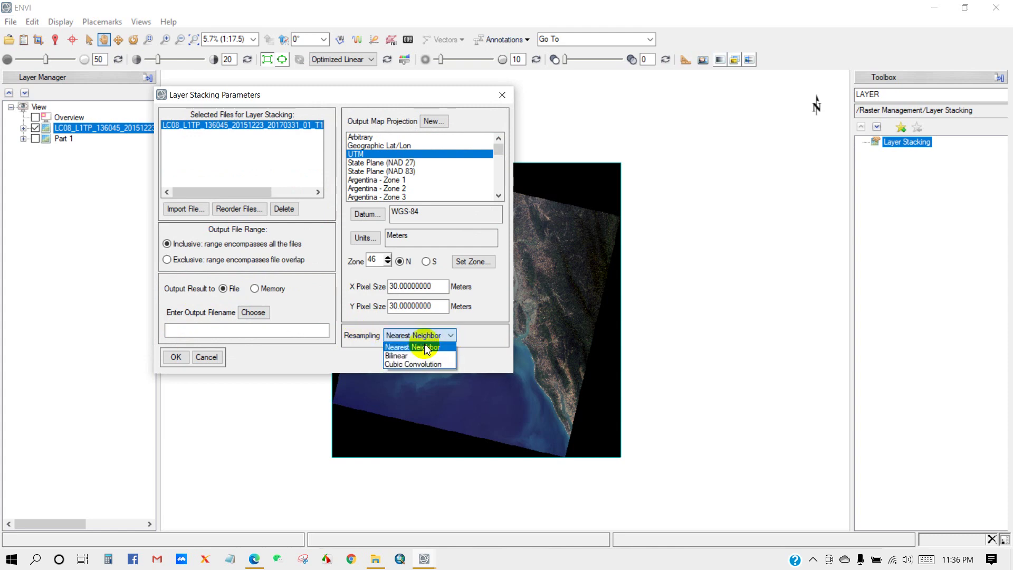
{"action": "left_click", "coordinate": [393, 356]}
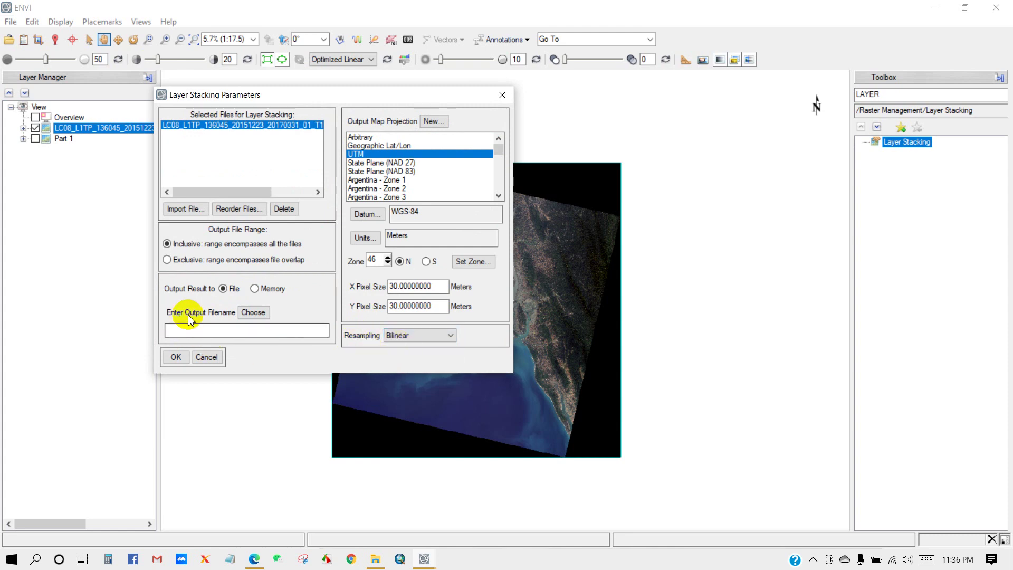
{"action": "left_click", "coordinate": [254, 313]}
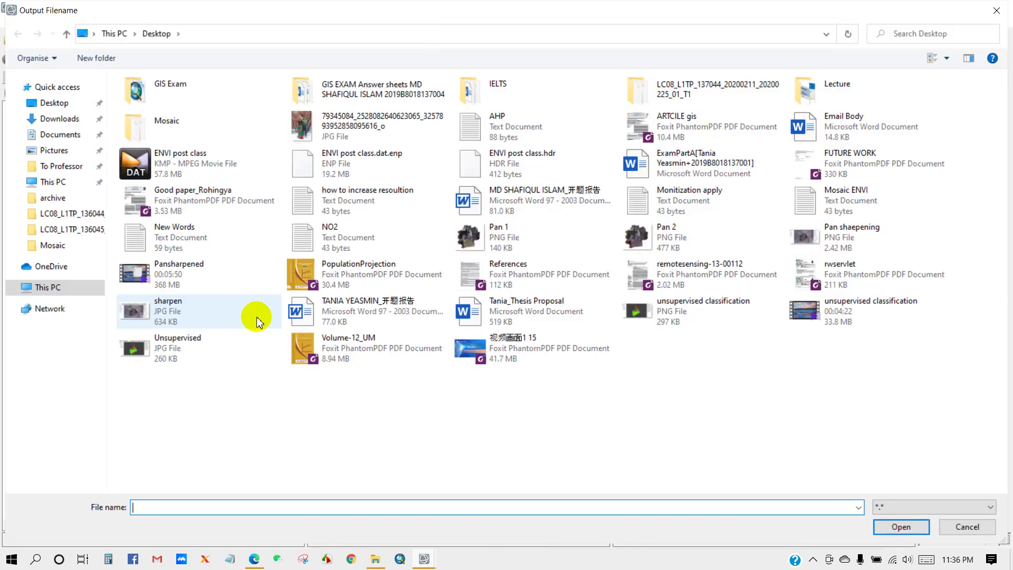
Step: Name the 136045 stacking output 'Part 2' inside the Mosaic folder
{"action": "double_click", "coordinate": [137, 116]}
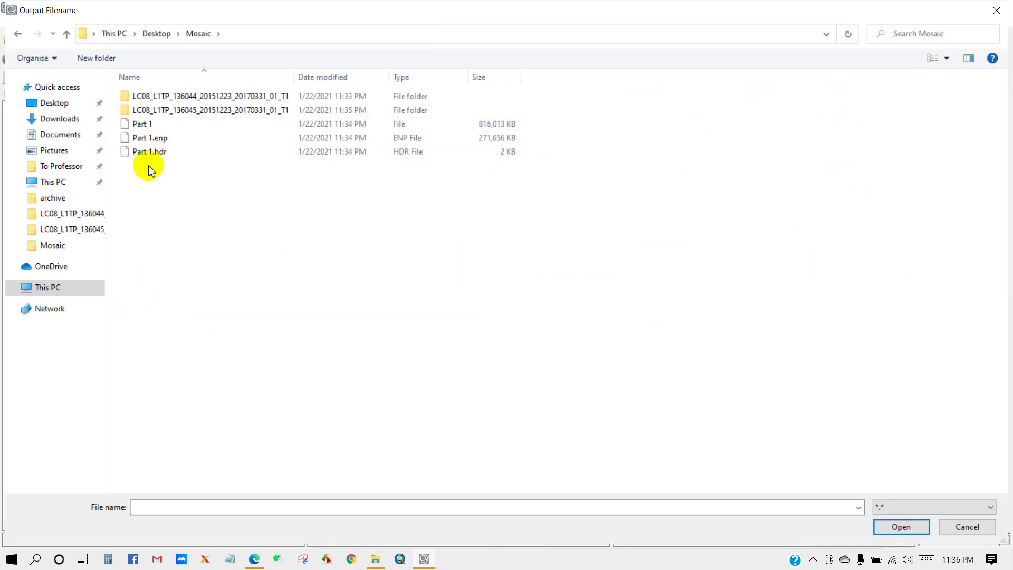
{"action": "left_click", "coordinate": [176, 505]}
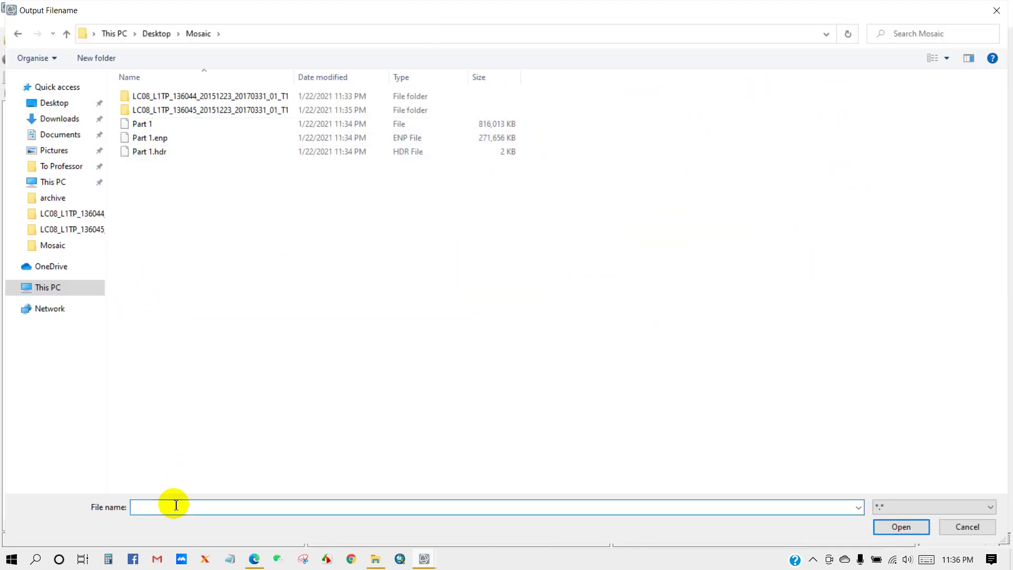
{"action": "type", "text": "Part 2"}
{"action": "left_click", "coordinate": [888, 533]}
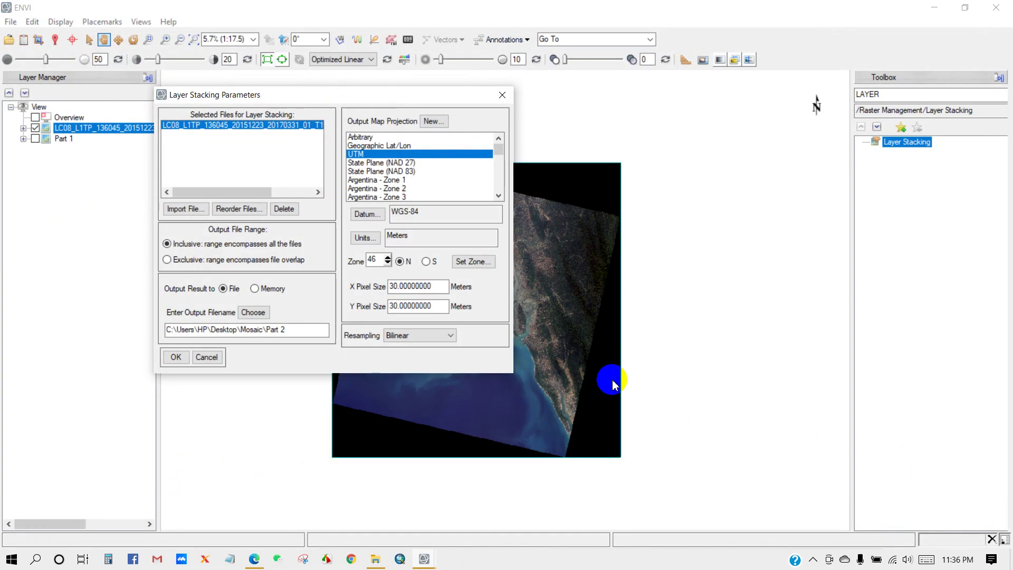
Step: Run Layer Stacking on the 136045 scene to generate the Part 2 layer
{"action": "left_click", "coordinate": [176, 358]}
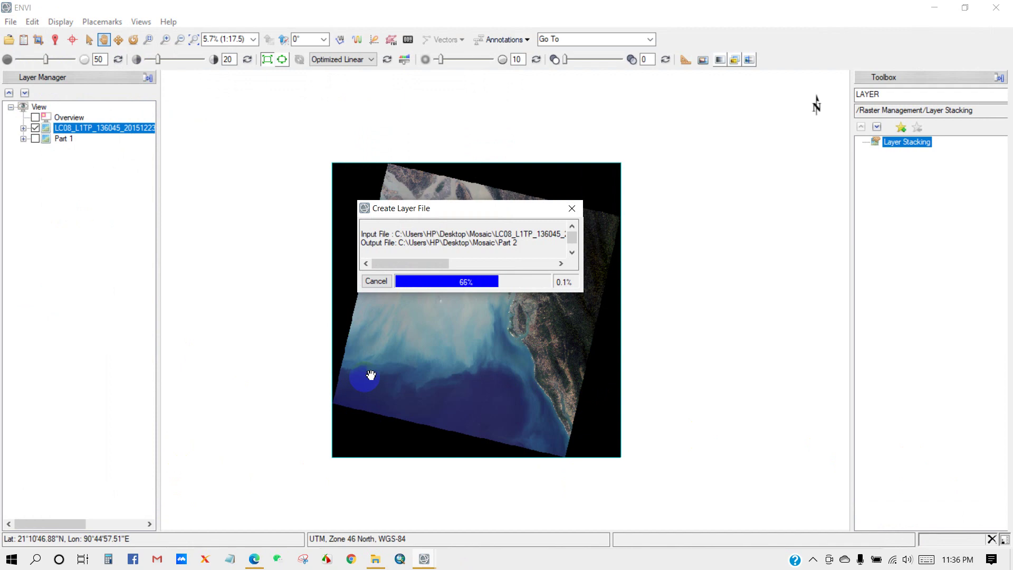
{"action": "scroll", "coordinate": [380, 385], "scroll_direction": "up", "scroll_amount": 1}
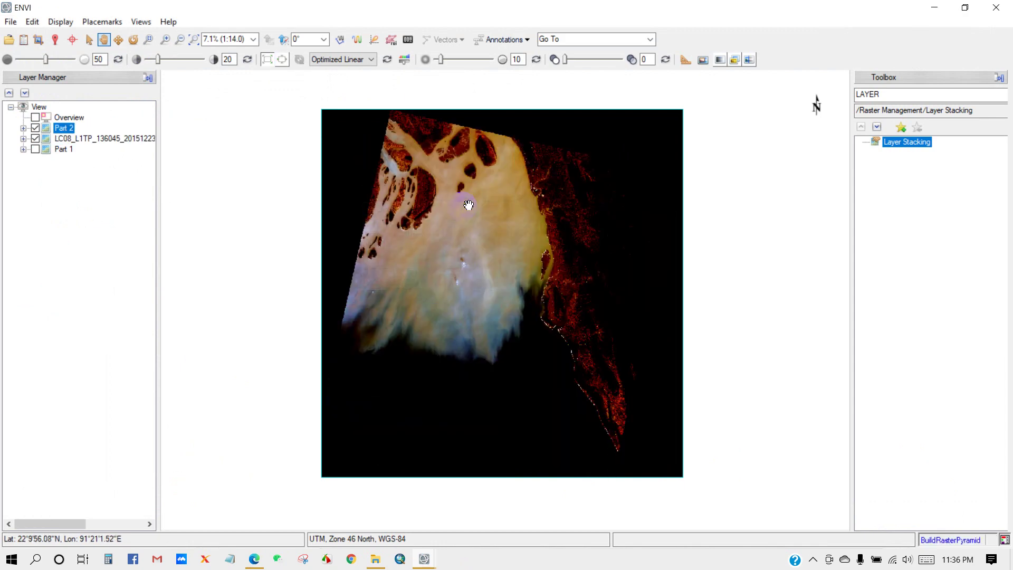
{"action": "scroll", "coordinate": [436, 324], "scroll_direction": "down", "scroll_amount": 1}
{"action": "scroll", "coordinate": [435, 324], "scroll_direction": "down", "scroll_amount": 1}
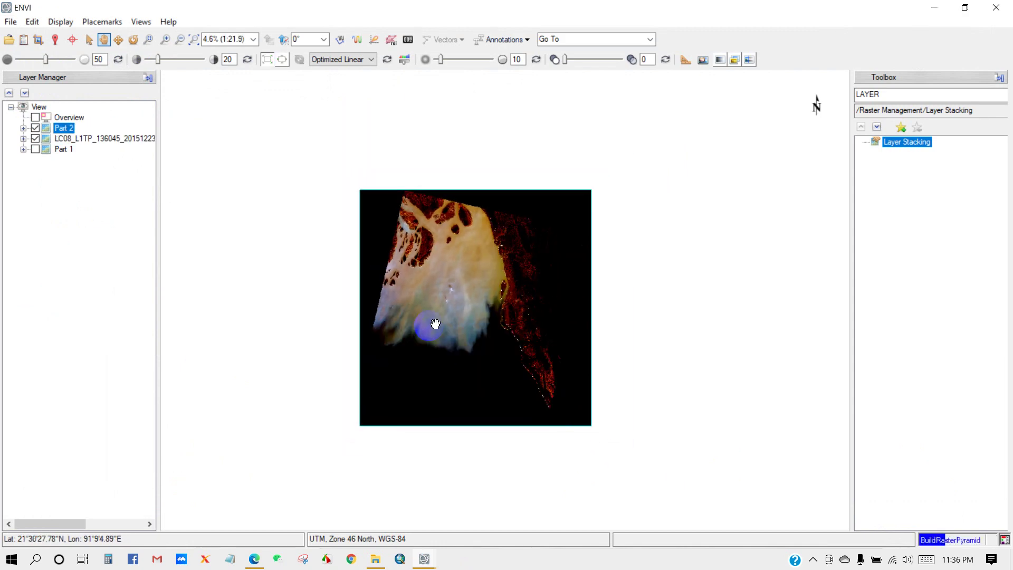
{"action": "scroll", "coordinate": [435, 324], "scroll_direction": "up", "scroll_amount": 1}
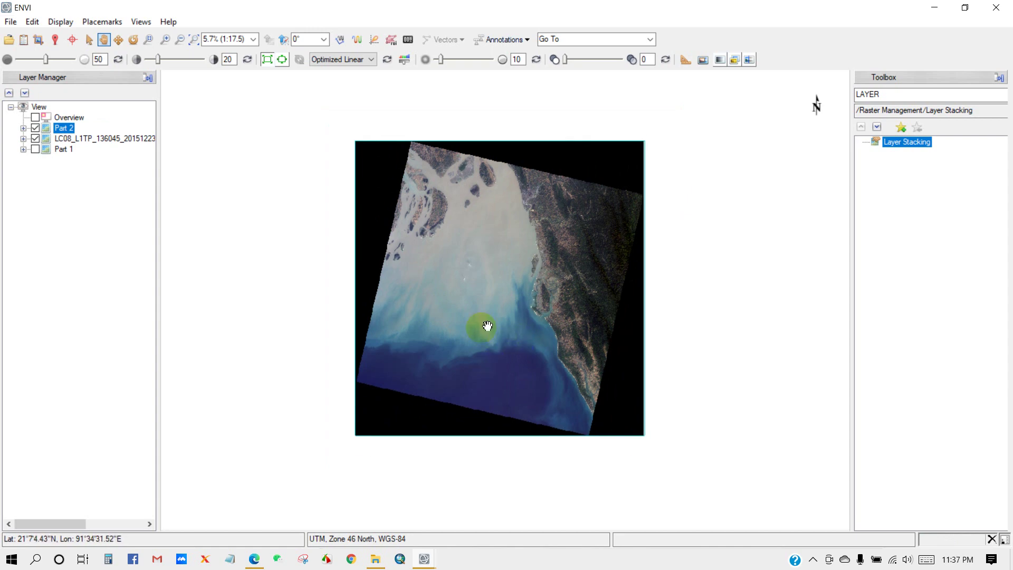
Step: Remove the leftover LC08 136045 scene layer from Layer Manager
{"action": "left_click_drag", "start_coordinate": [436, 324], "coordinate": [468, 321]}
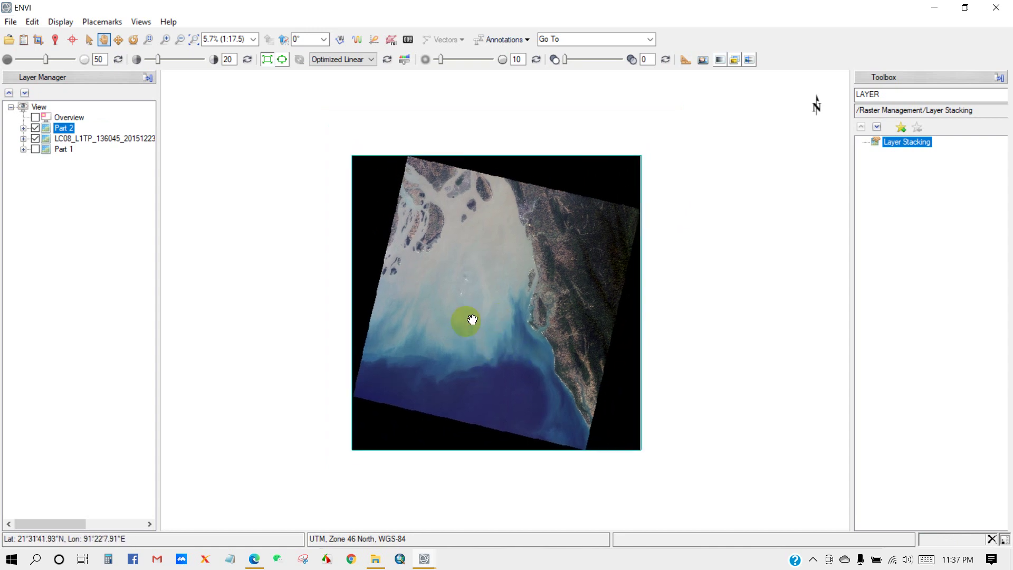
{"action": "left_click", "coordinate": [83, 140]}
{"action": "right_click", "coordinate": [90, 141]}
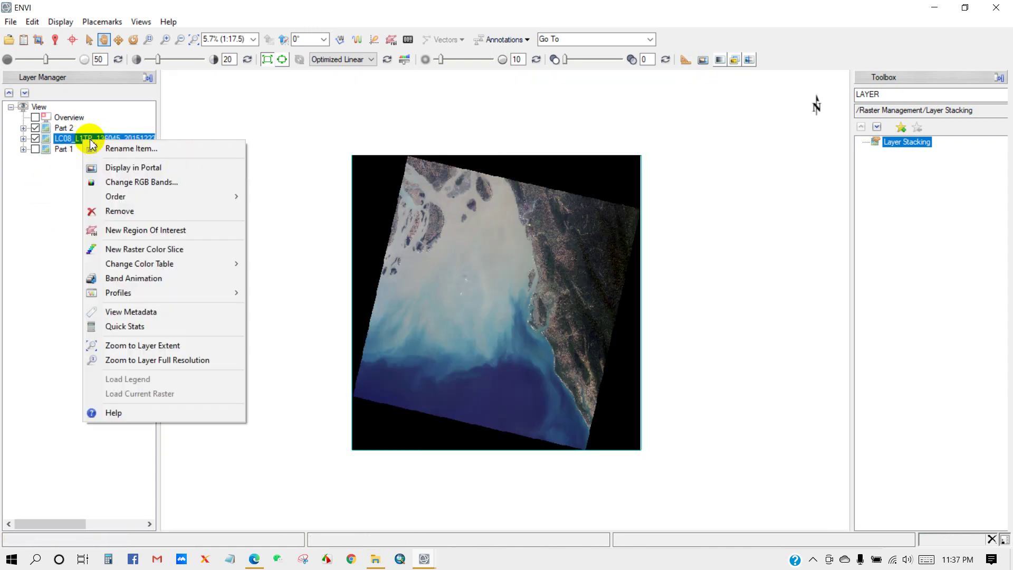
{"action": "left_click", "coordinate": [111, 211]}
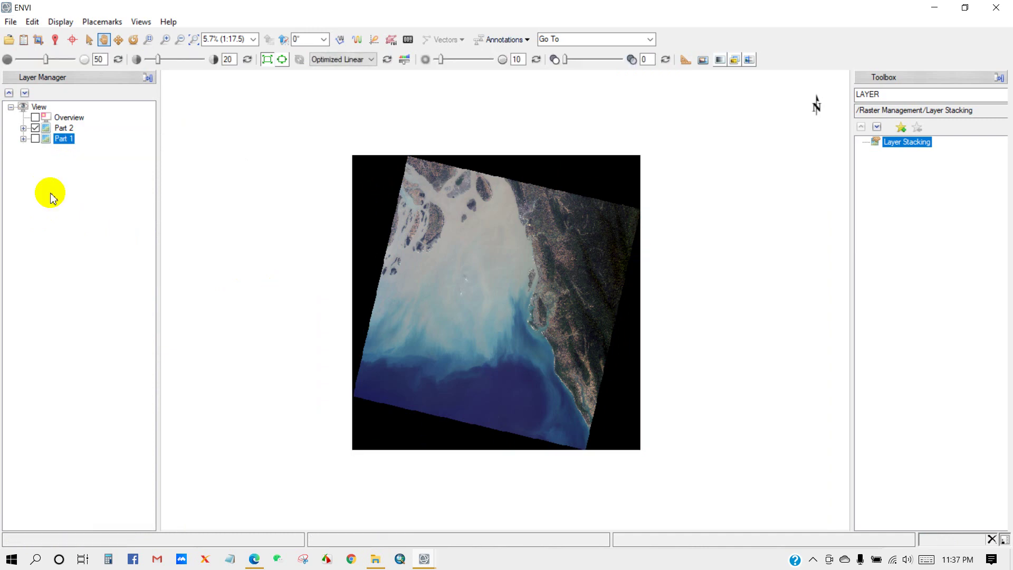
Step: Expand Part 2 and Part 1, show Part 1, and pan so both scenes are visible
{"action": "left_click", "coordinate": [23, 128]}
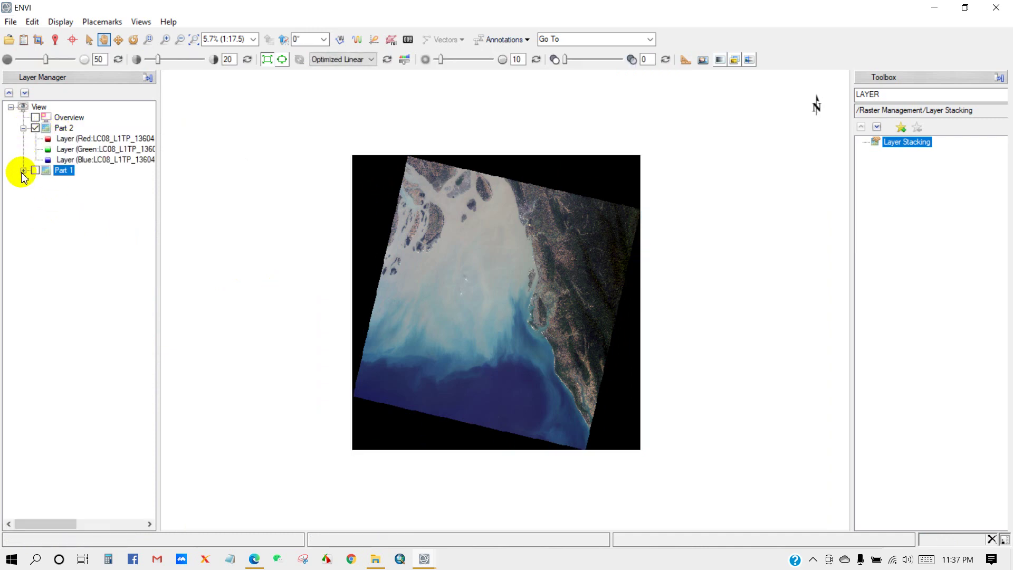
{"action": "left_click", "coordinate": [23, 171]}
{"action": "left_click", "coordinate": [34, 170]}
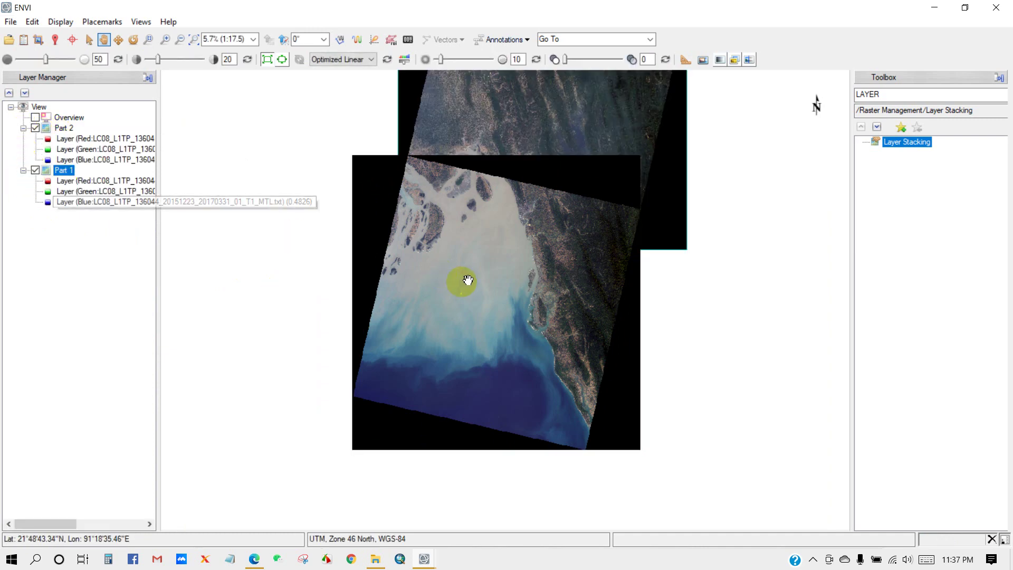
{"action": "left_click_drag", "start_coordinate": [465, 259], "coordinate": [380, 359]}
{"action": "scroll", "coordinate": [446, 320], "scroll_direction": "down", "scroll_amount": 2}
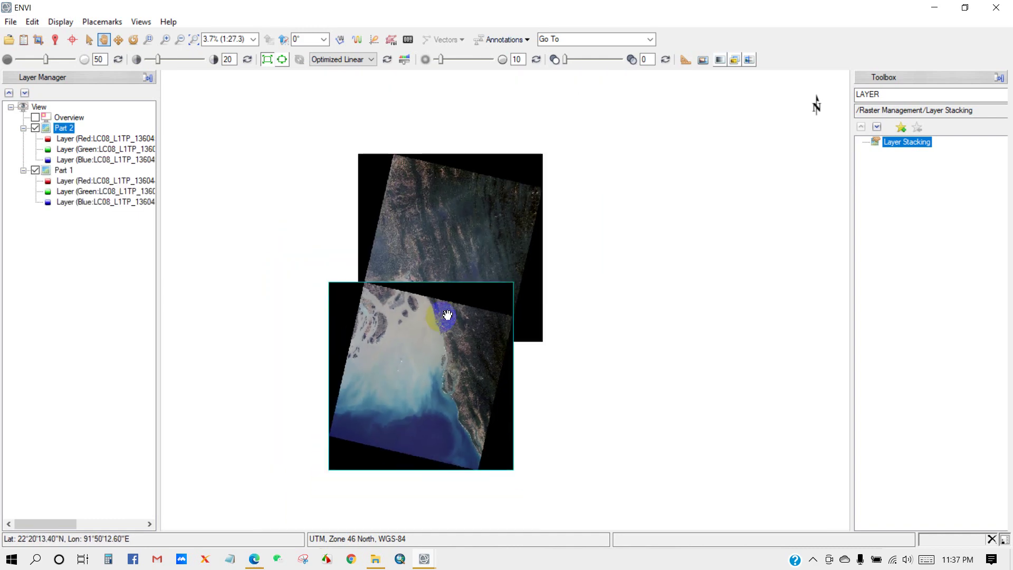
{"action": "scroll", "coordinate": [437, 308], "scroll_direction": "up", "scroll_amount": 1}
{"action": "left_click_drag", "start_coordinate": [437, 308], "coordinate": [444, 301]}
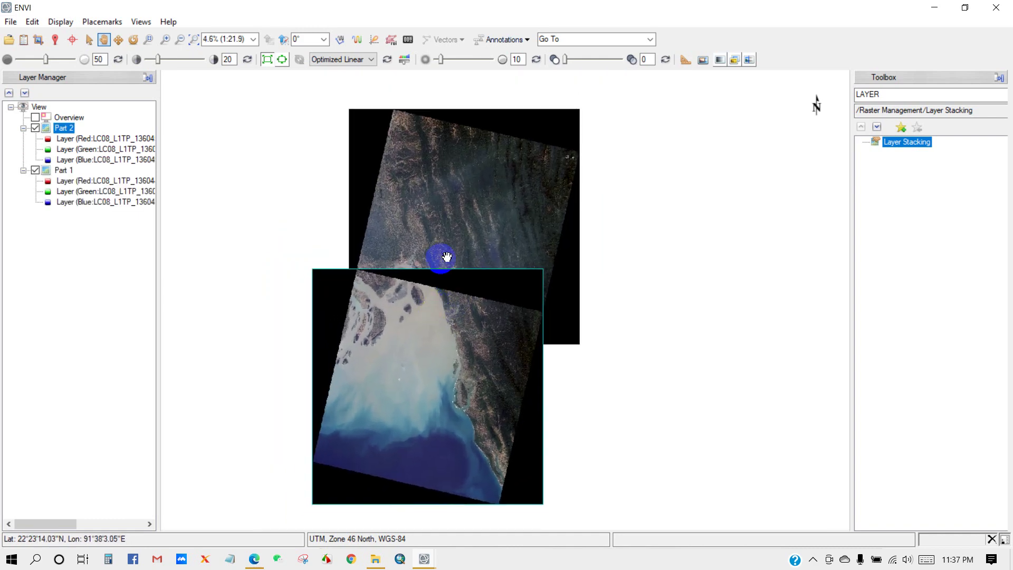
{"action": "double_click", "coordinate": [893, 97]}
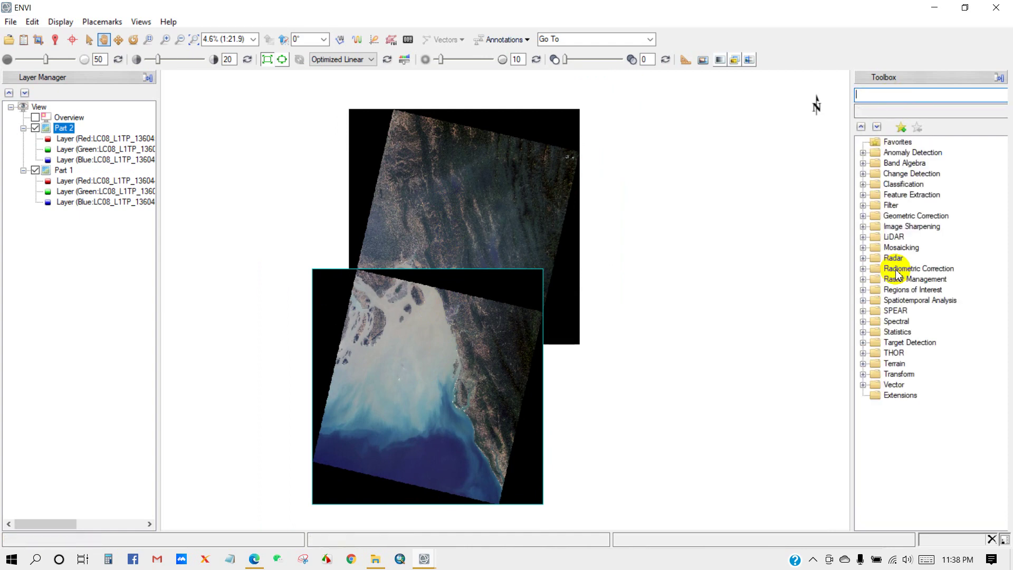
Step: Launch Seamless Mosaic from the Toolbox Mosaicking group and move its dialog aside
{"action": "left_click", "coordinate": [898, 249]}
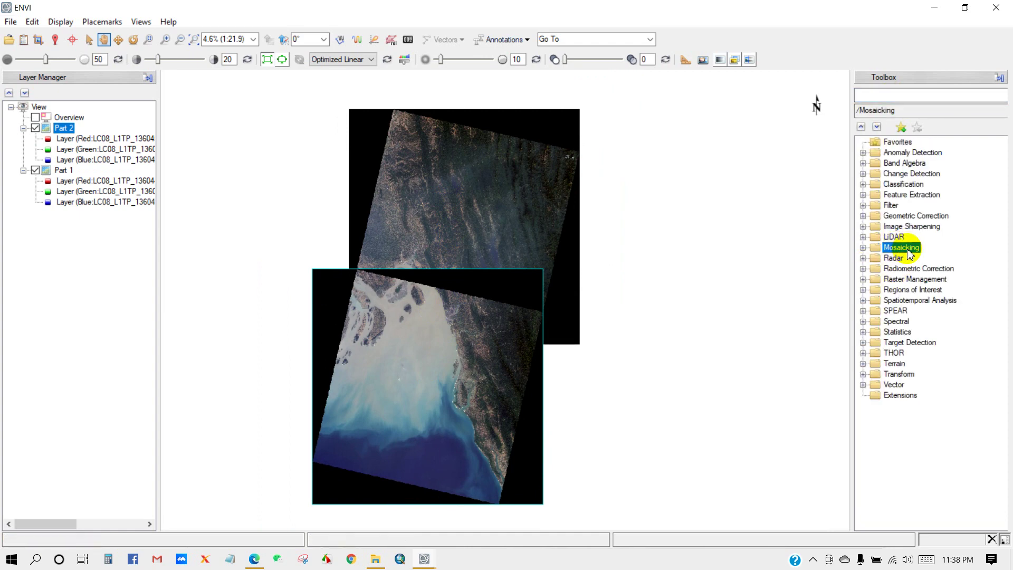
{"action": "left_click", "coordinate": [863, 248]}
{"action": "double_click", "coordinate": [927, 271]}
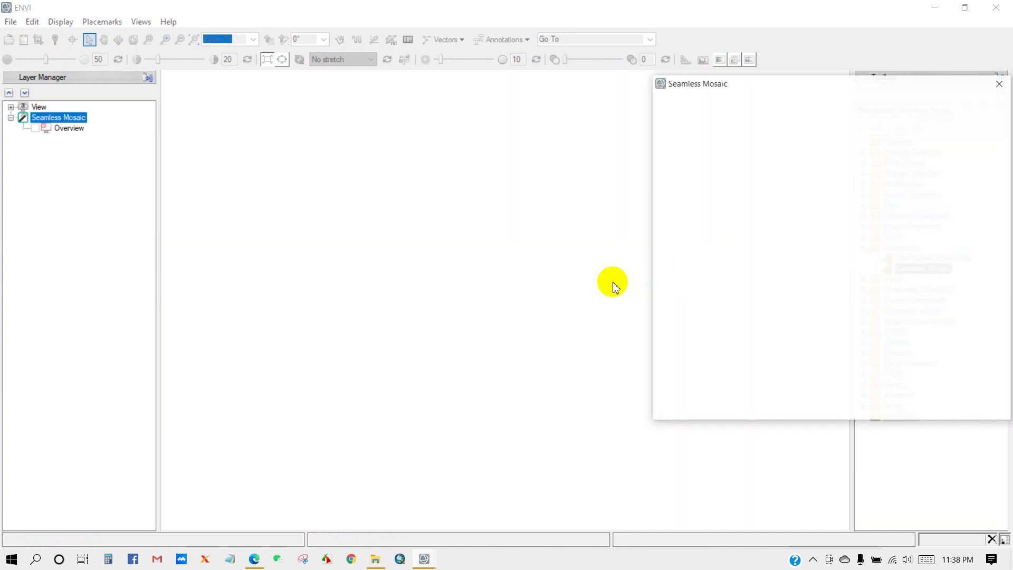
{"action": "left_click_drag", "start_coordinate": [816, 84], "coordinate": [457, 114]}
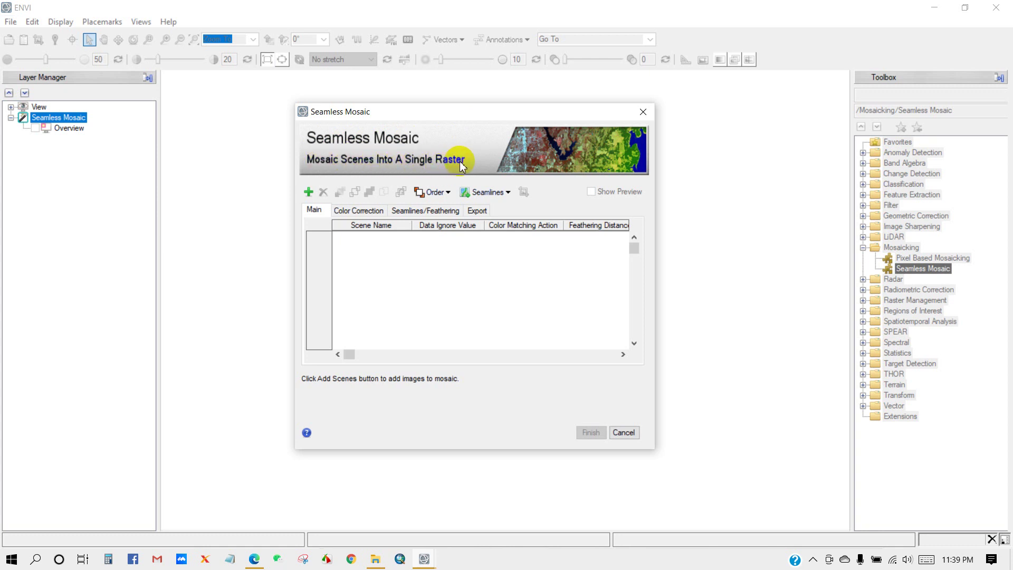
Step: Add Part 1 and Part 2 to the Seamless Mosaic scene list
{"action": "left_click", "coordinate": [308, 193]}
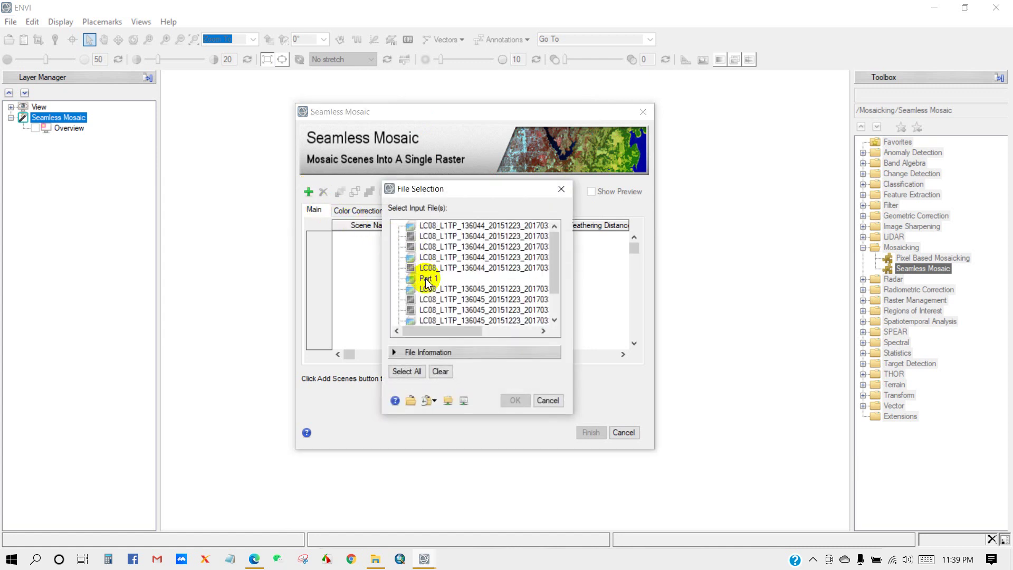
{"action": "scroll", "coordinate": [549, 267], "scroll_direction": "down", "scroll_amount": 3}
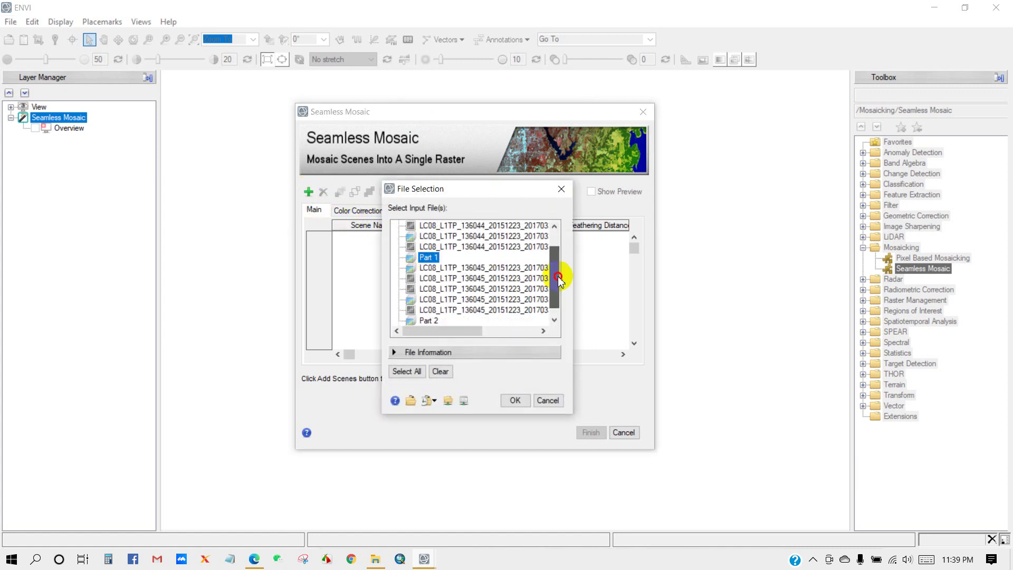
{"action": "left_click", "coordinate": [430, 311]}
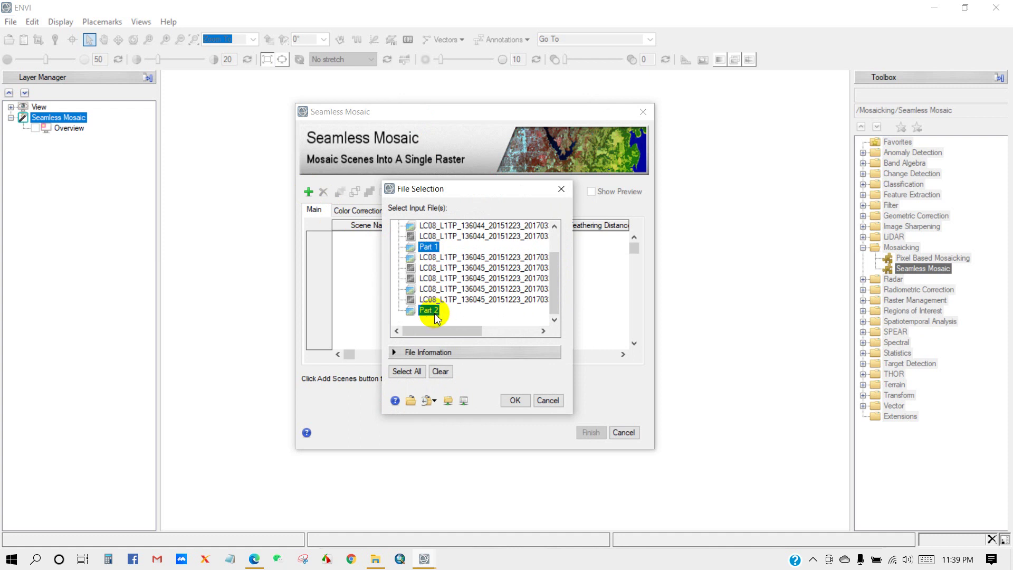
{"action": "left_click", "coordinate": [514, 401]}
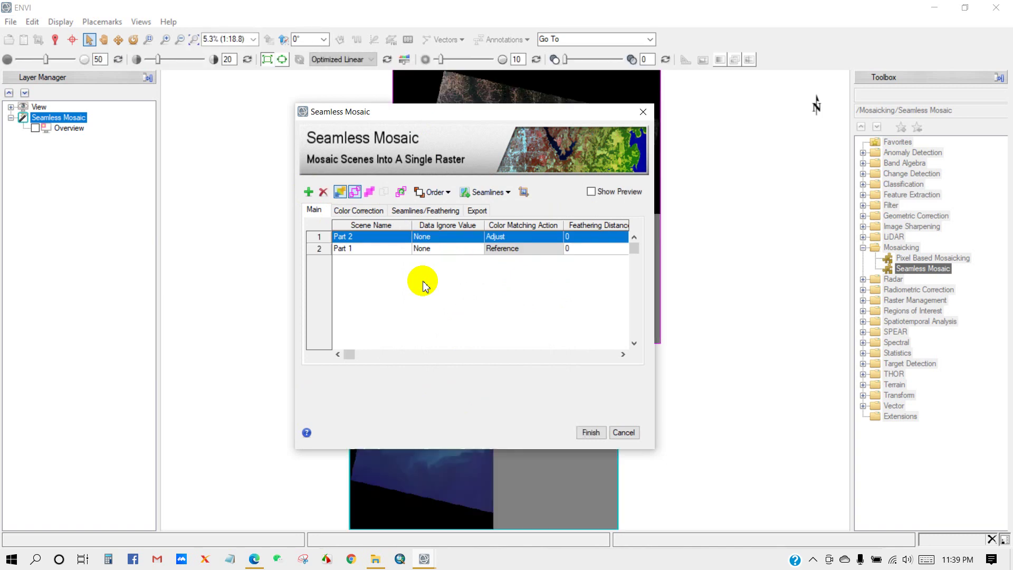
{"action": "mouse_move", "coordinate": [418, 113]}
{"action": "left_mouse_down"}
{"action": "mouse_move", "coordinate": [660, 191]}
{"action": "mouse_move", "coordinate": [121, 117]}
{"action": "left_mouse_up"}
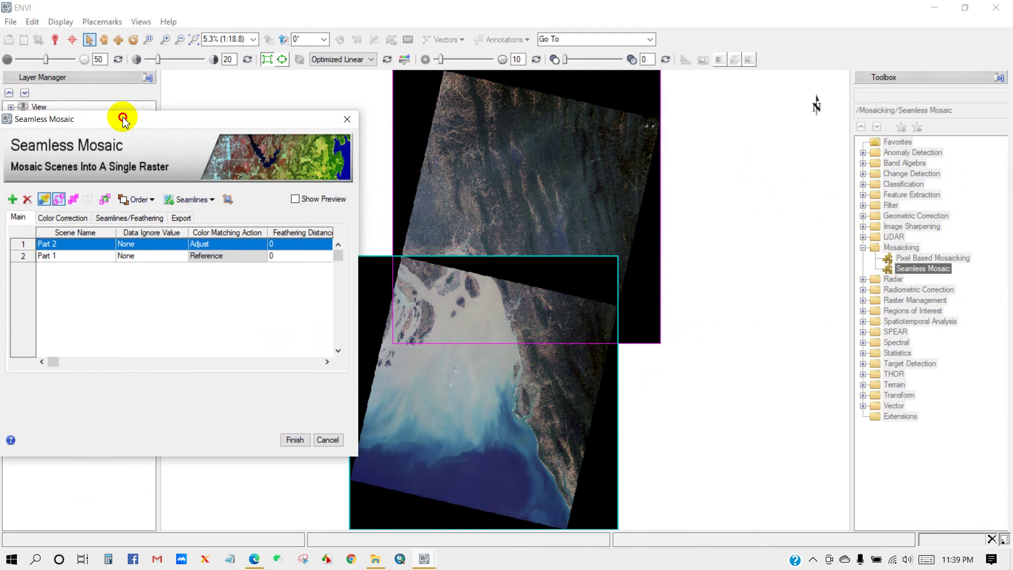
{"action": "left_click", "coordinate": [103, 39]}
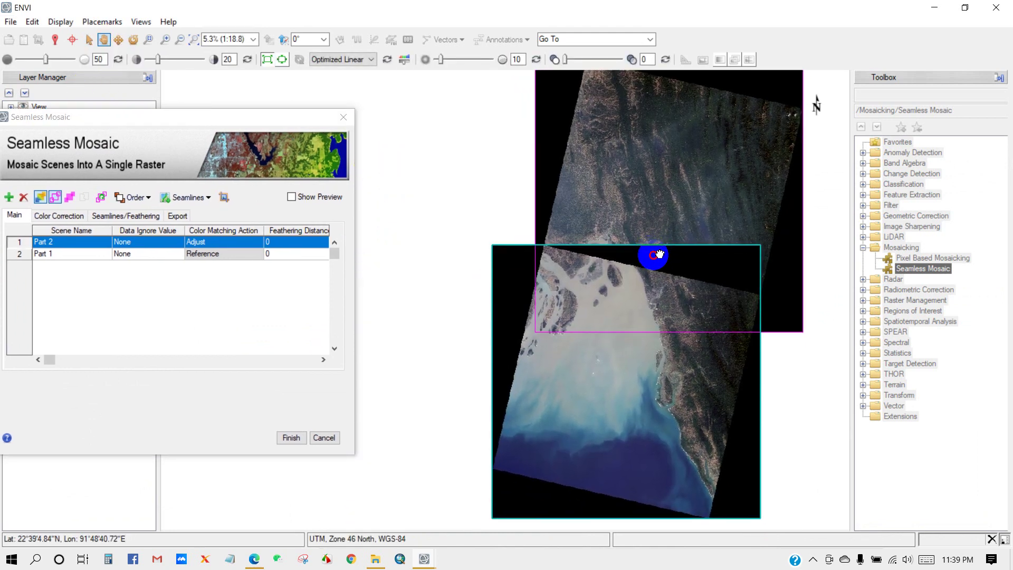
{"action": "left_click_drag", "start_coordinate": [552, 271], "coordinate": [657, 253]}
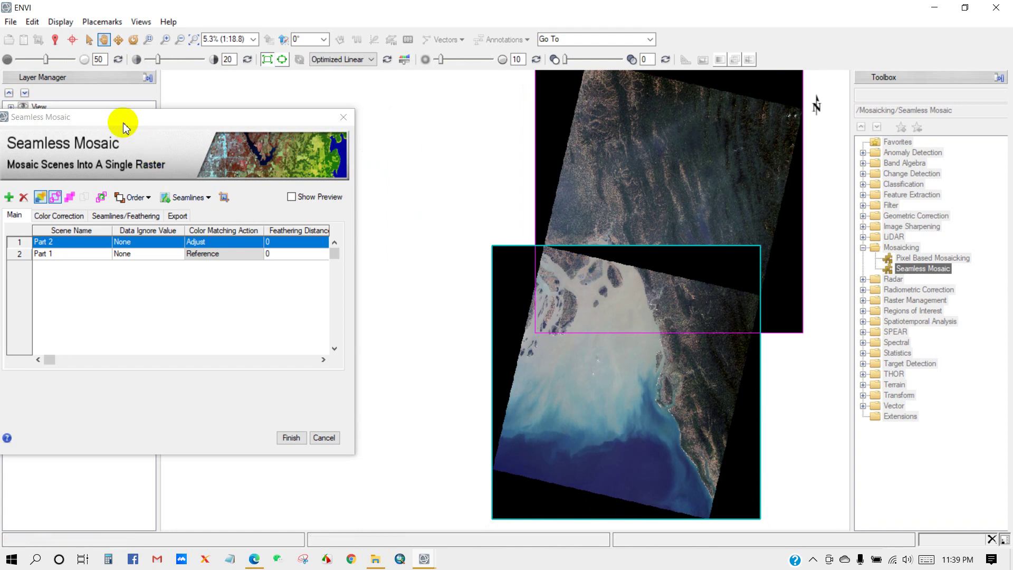
{"action": "mouse_move", "coordinate": [128, 124]}
{"action": "left_mouse_down"}
{"action": "mouse_move", "coordinate": [263, 116]}
{"action": "mouse_move", "coordinate": [251, 112]}
{"action": "left_mouse_up"}
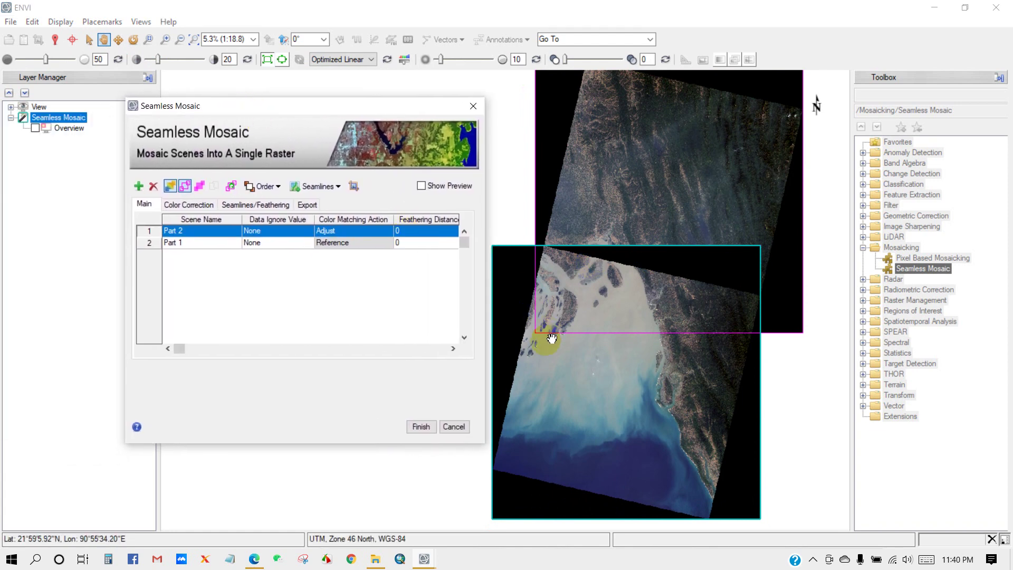
Step: Give Part 2 and Part 1 a data ignore value of 0, then select the Part 1 row
{"action": "left_click", "coordinate": [272, 229]}
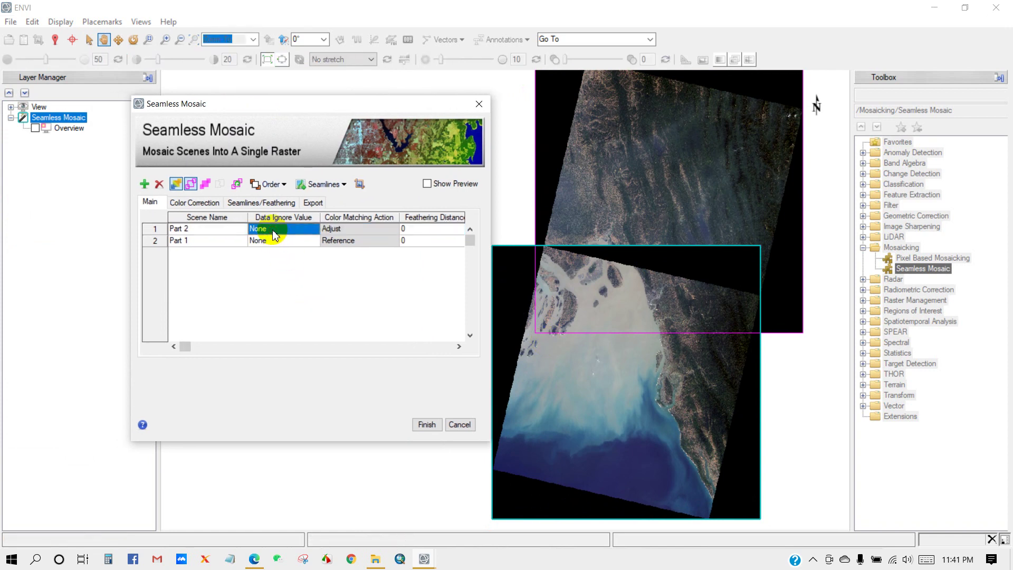
{"action": "type", "text": "0"}
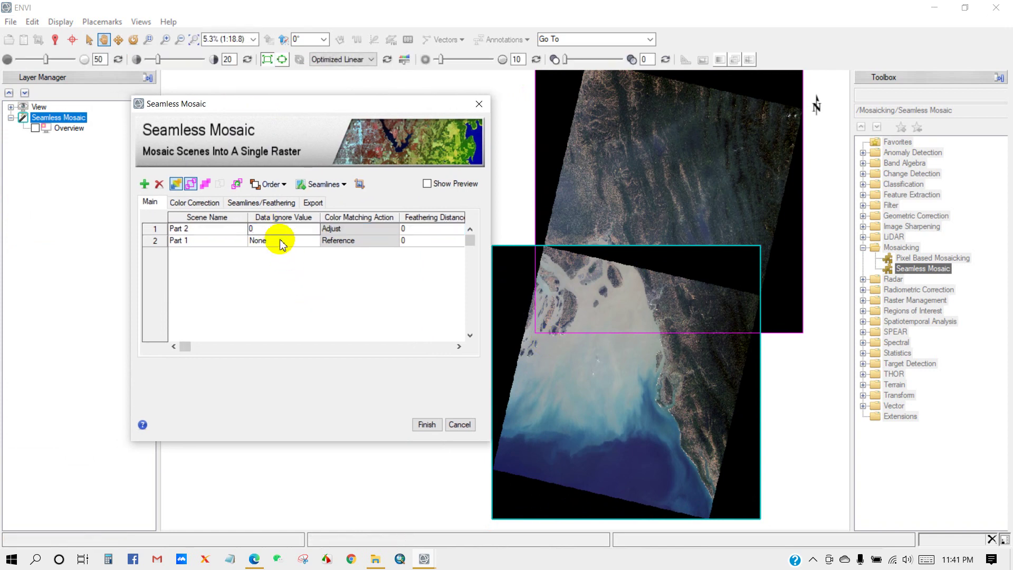
{"action": "double_click", "coordinate": [280, 241]}
{"action": "type", "text": "0"}
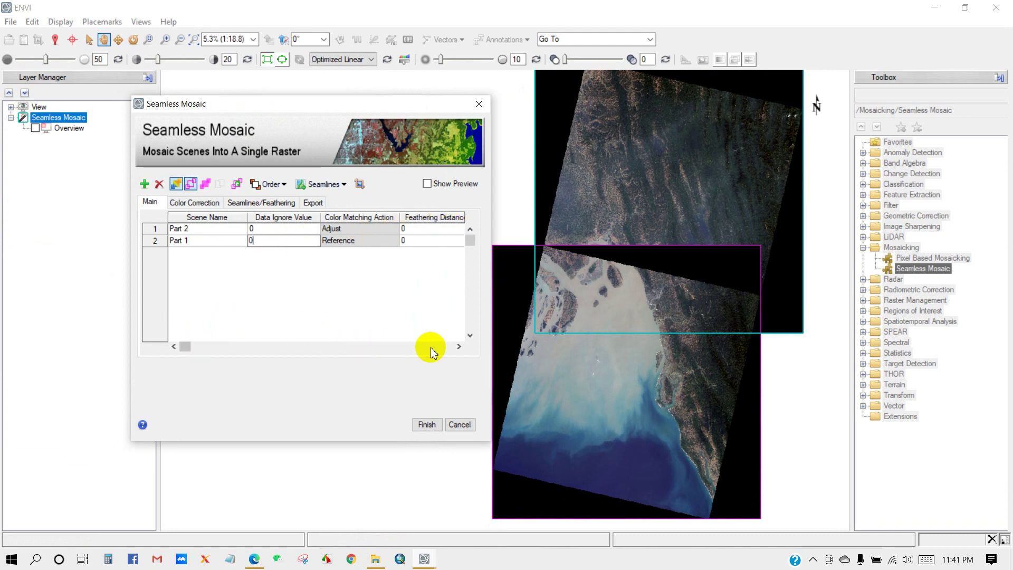
{"action": "left_click", "coordinate": [459, 346]}
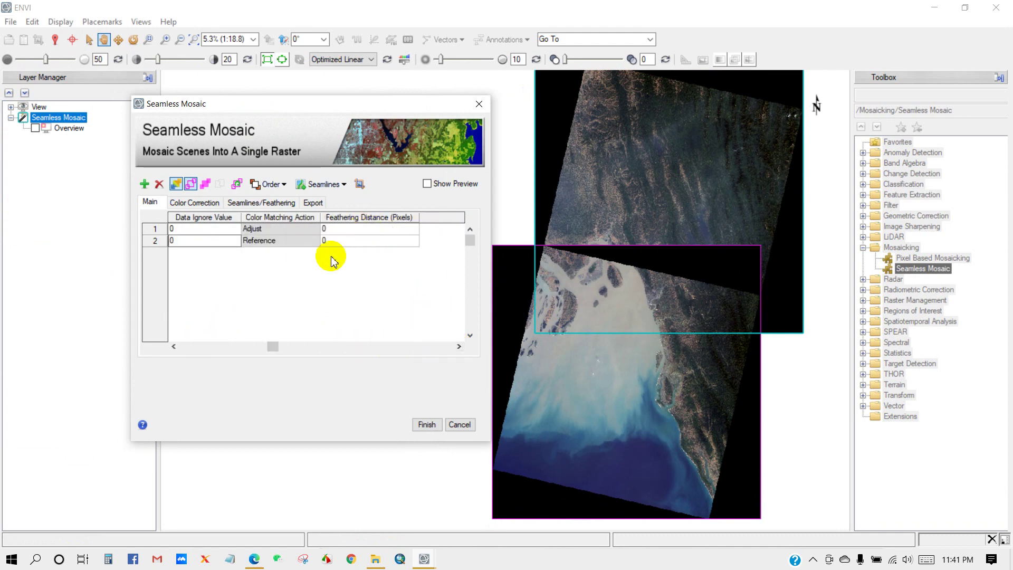
{"action": "left_click", "coordinate": [173, 346]}
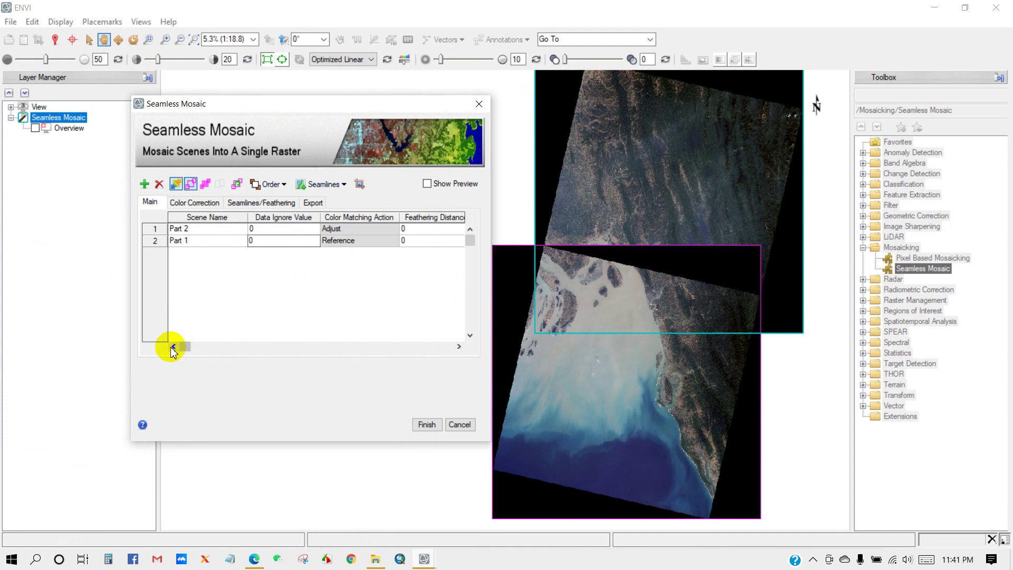
{"action": "left_click", "coordinate": [408, 231]}
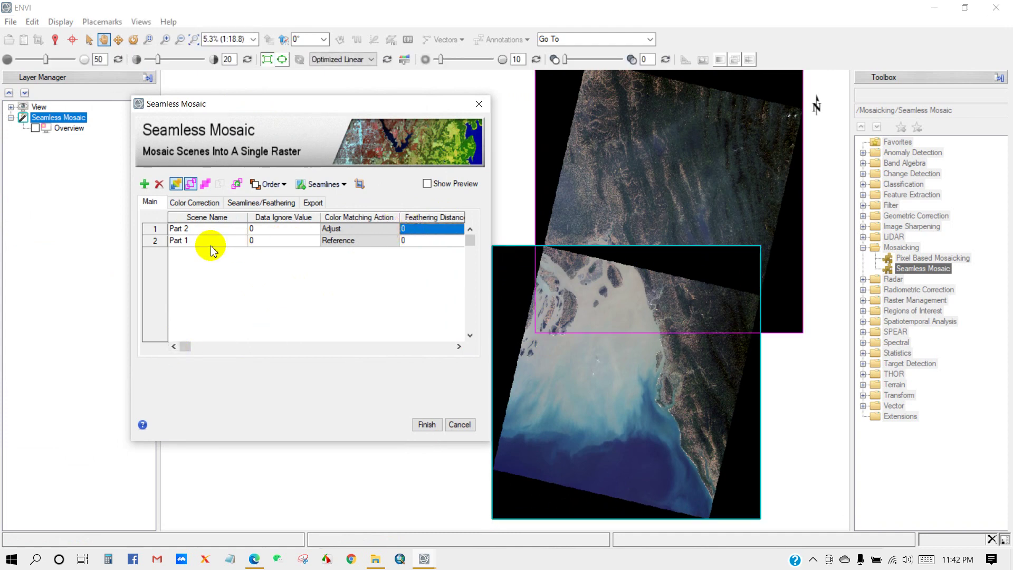
{"action": "left_click", "coordinate": [161, 242]}
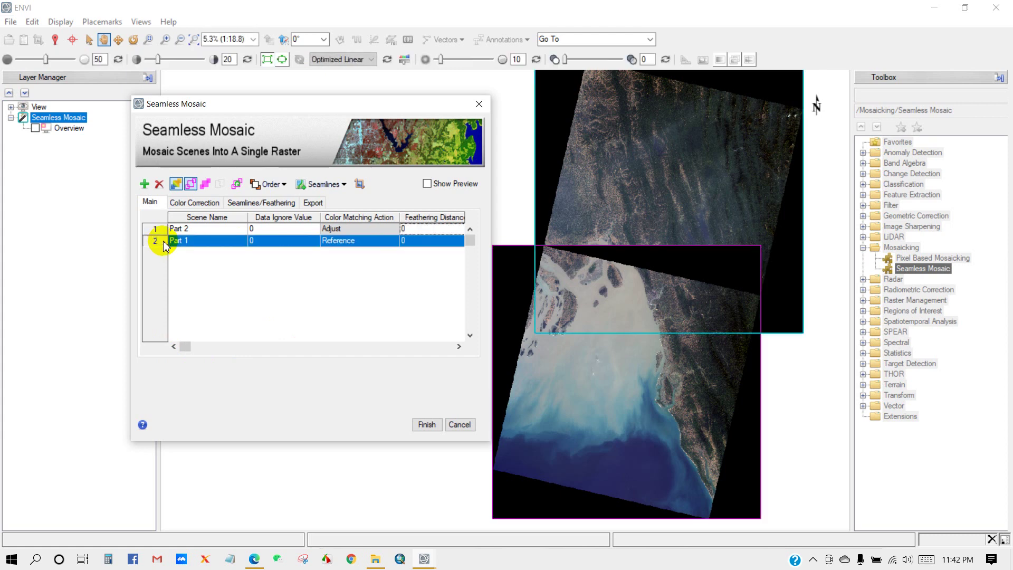
Step: Bring Part 1 to the front, auto-generate seamlines, and show the Export settings
{"action": "left_click", "coordinate": [283, 184]}
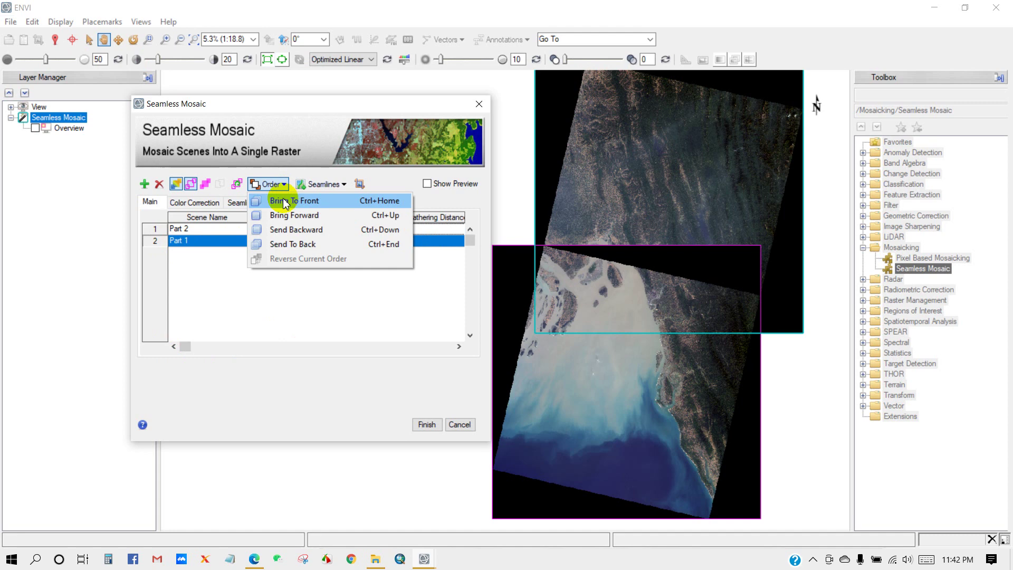
{"action": "left_click", "coordinate": [299, 203]}
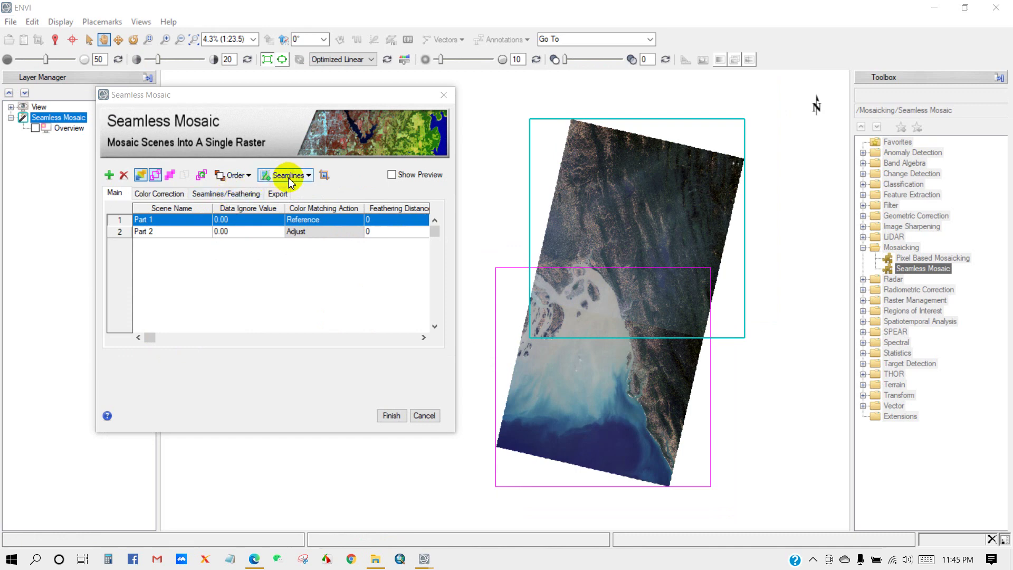
{"action": "left_click", "coordinate": [308, 176]}
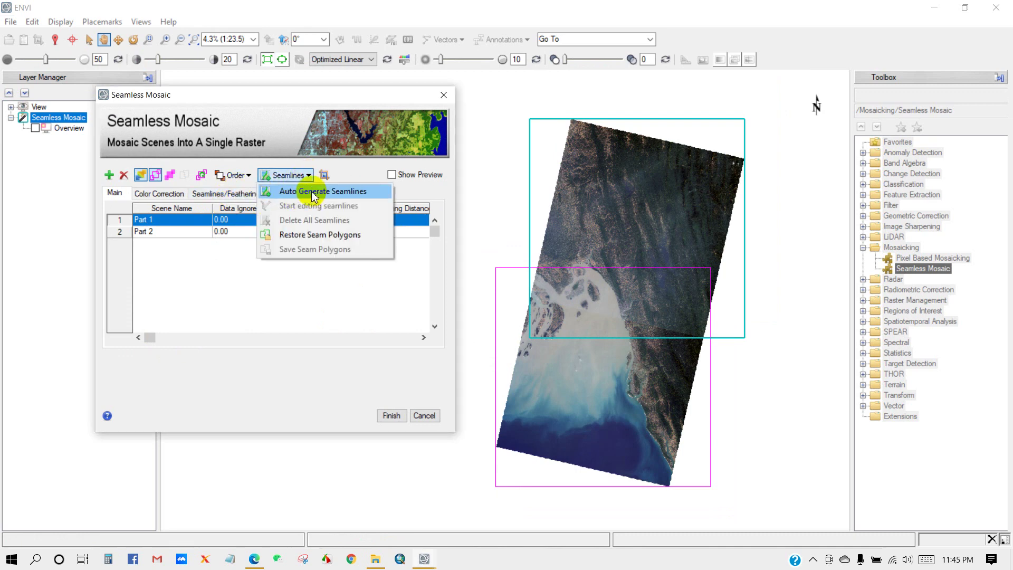
{"action": "left_click", "coordinate": [308, 193]}
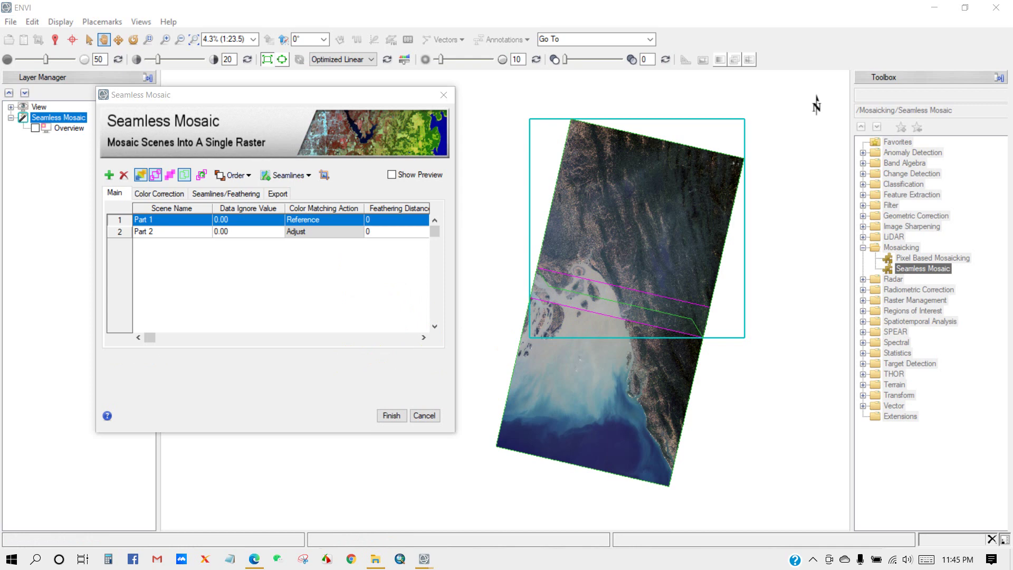
{"action": "left_click", "coordinate": [277, 194]}
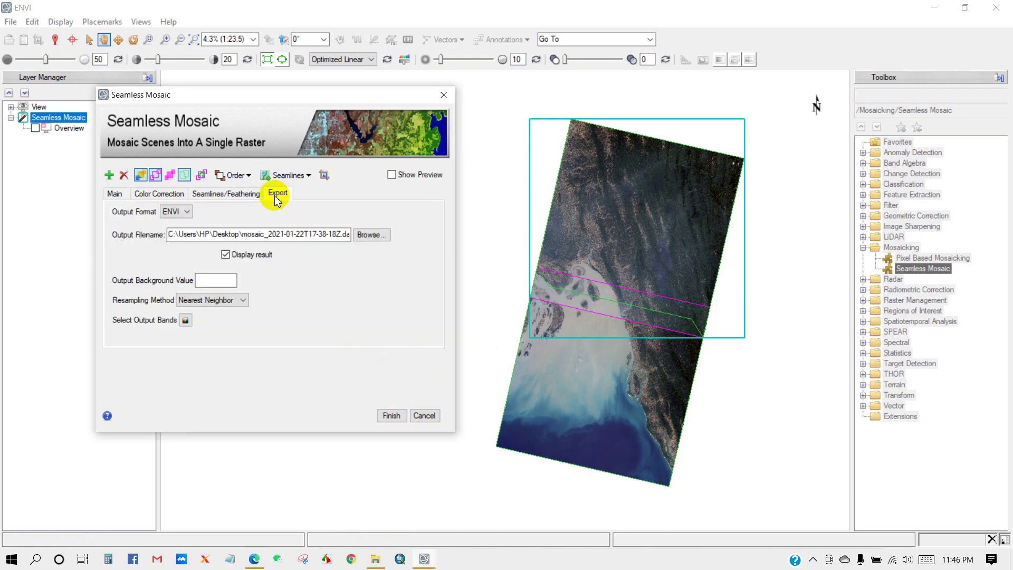
Step: Choose TIFF as the mosaic output format and browse for the output location
{"action": "left_click_drag", "start_coordinate": [260, 94], "coordinate": [291, 94]}
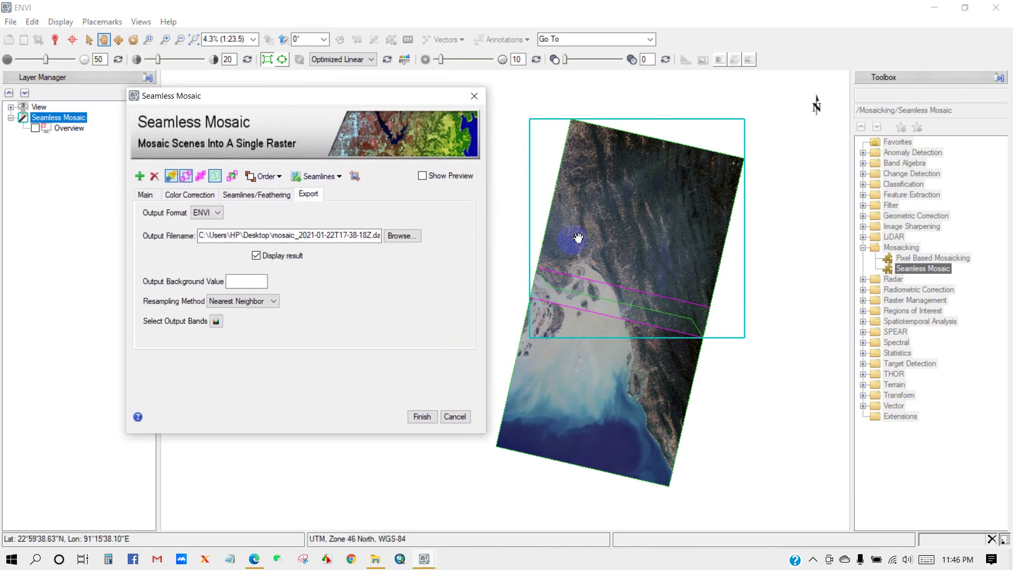
{"action": "scroll", "coordinate": [579, 238], "scroll_direction": "up", "scroll_amount": 1}
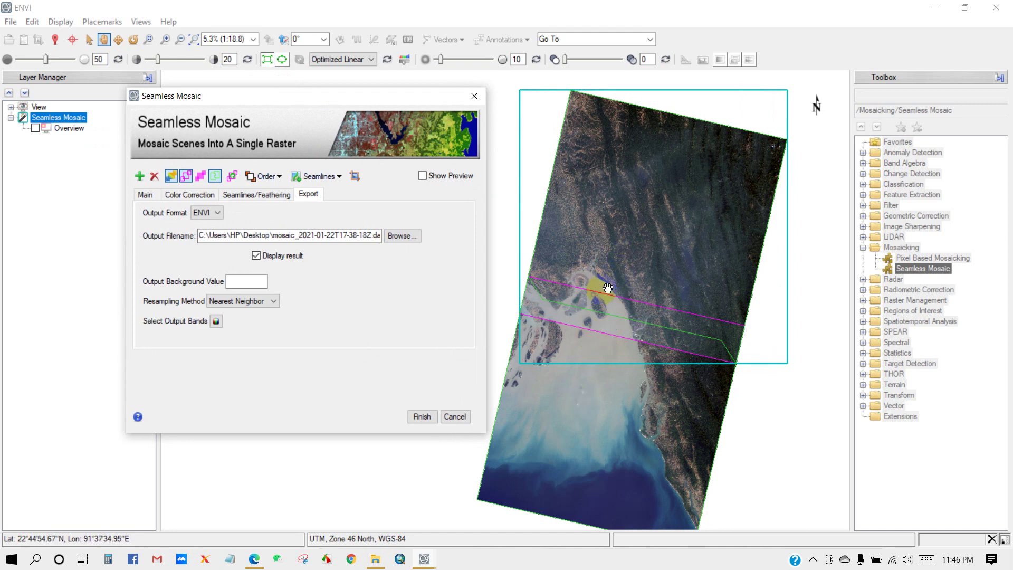
{"action": "left_click", "coordinate": [219, 213]}
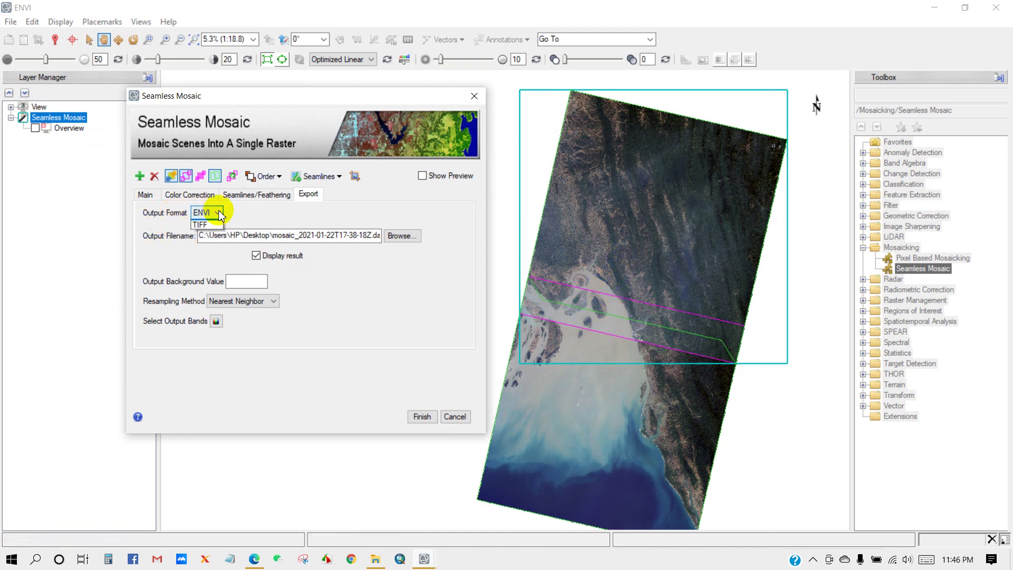
{"action": "left_click", "coordinate": [203, 231]}
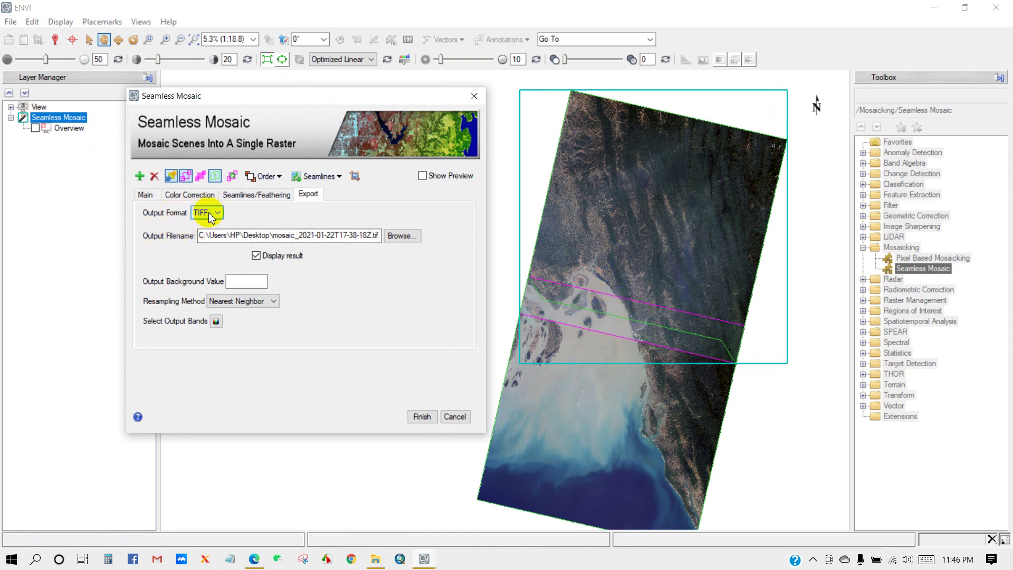
{"action": "left_click", "coordinate": [202, 212]}
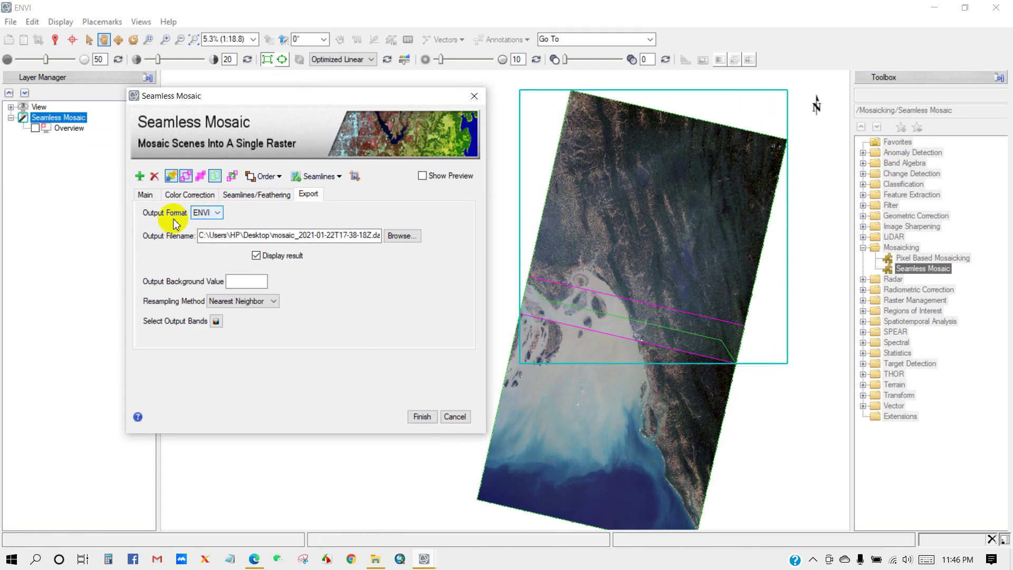
{"action": "left_click", "coordinate": [218, 214]}
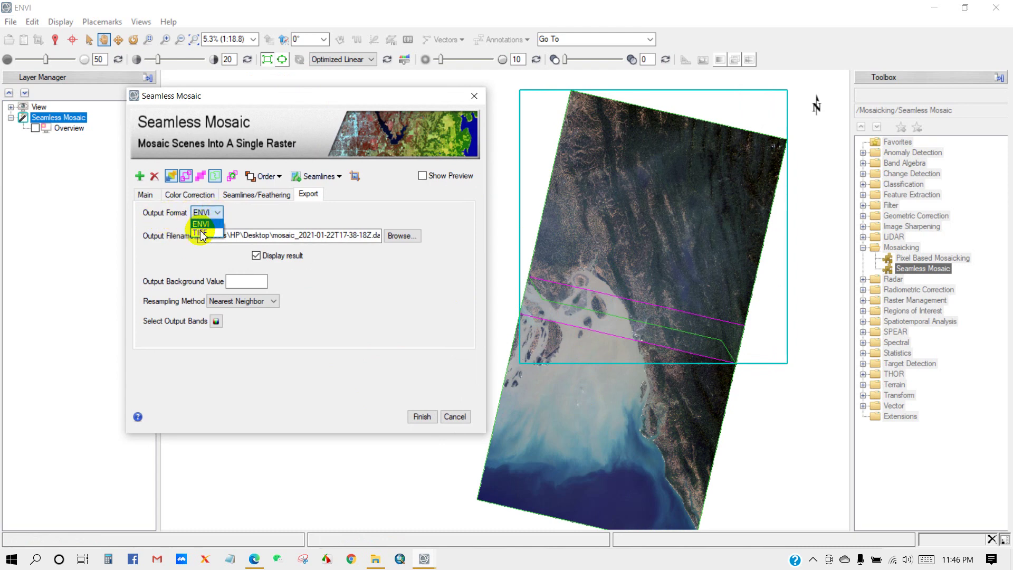
{"action": "left_click", "coordinate": [202, 230]}
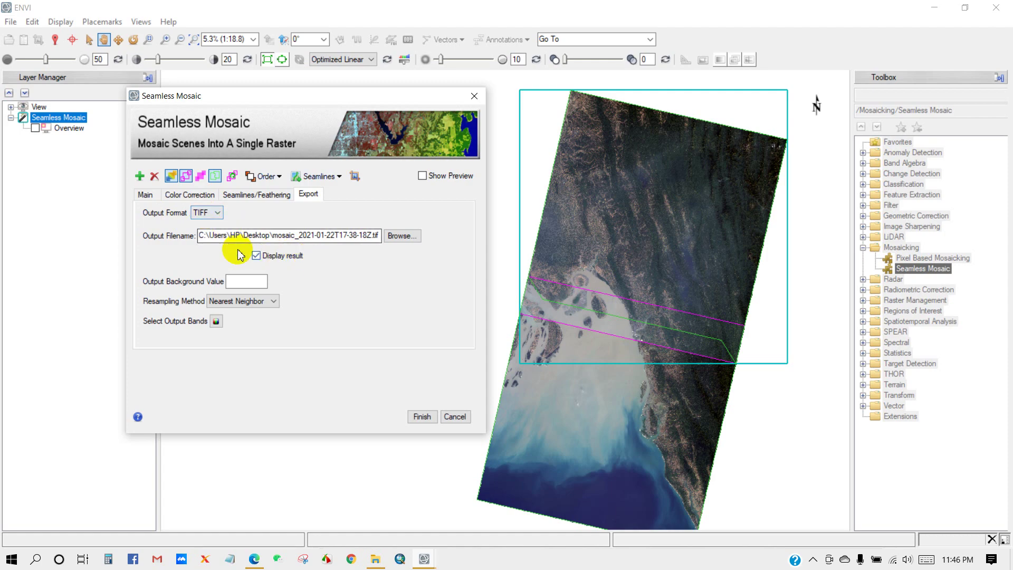
{"action": "left_click", "coordinate": [400, 235]}
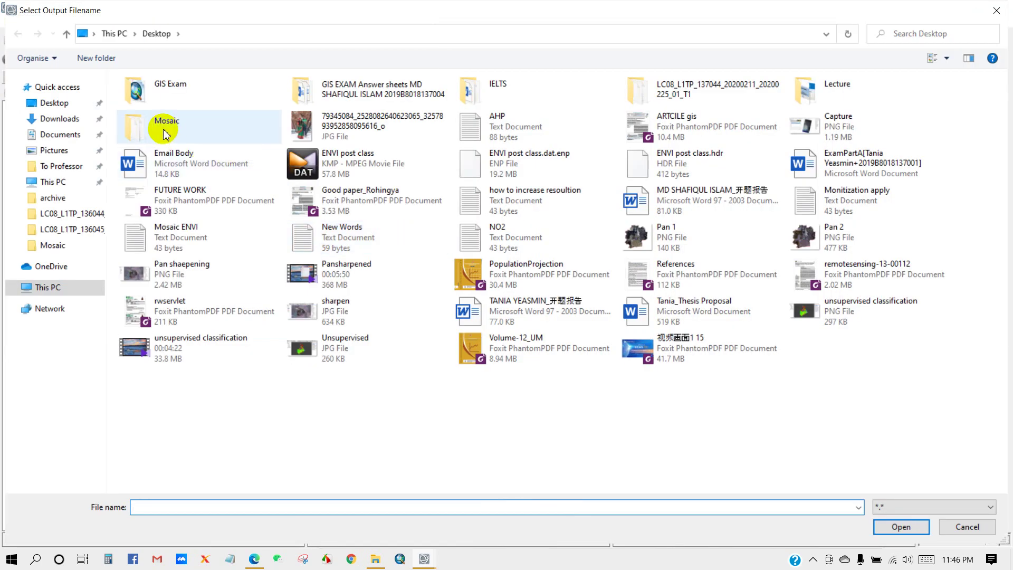
Step: Name the mosaic output Final.tif in the Desktop Mosaic folder
{"action": "double_click", "coordinate": [162, 127]}
{"action": "type", "text": "Final"}
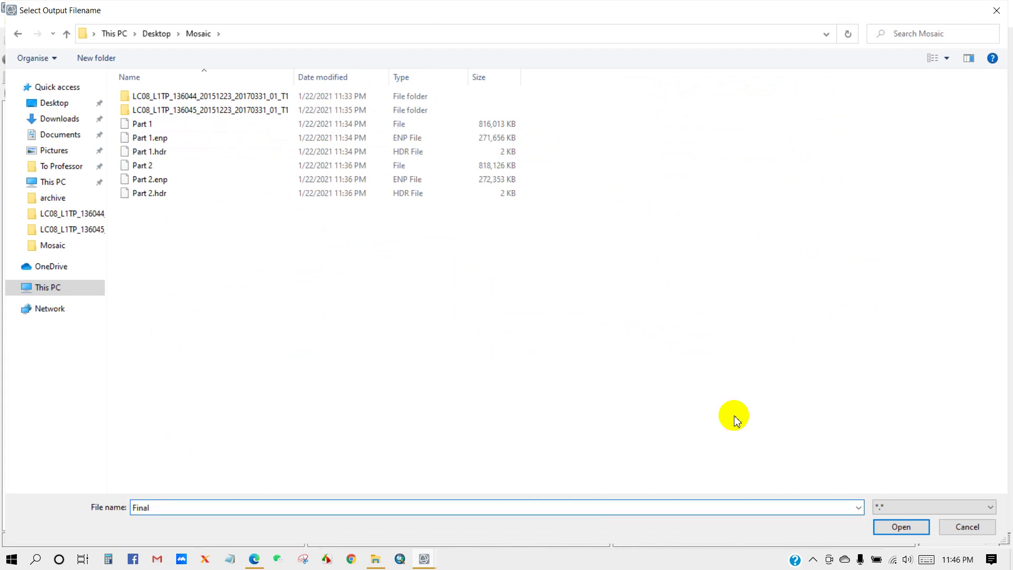
{"action": "left_click", "coordinate": [892, 526]}
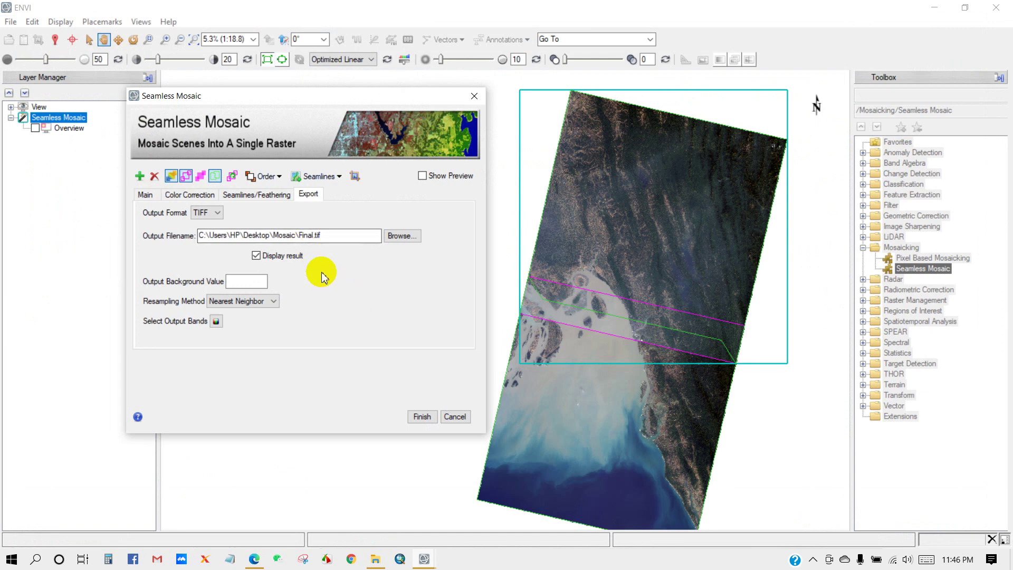
Step: Export the mosaic as Final.dat with background value 0 and bilinear resampling
{"action": "left_click", "coordinate": [256, 284]}
{"action": "type", "text": "0"}
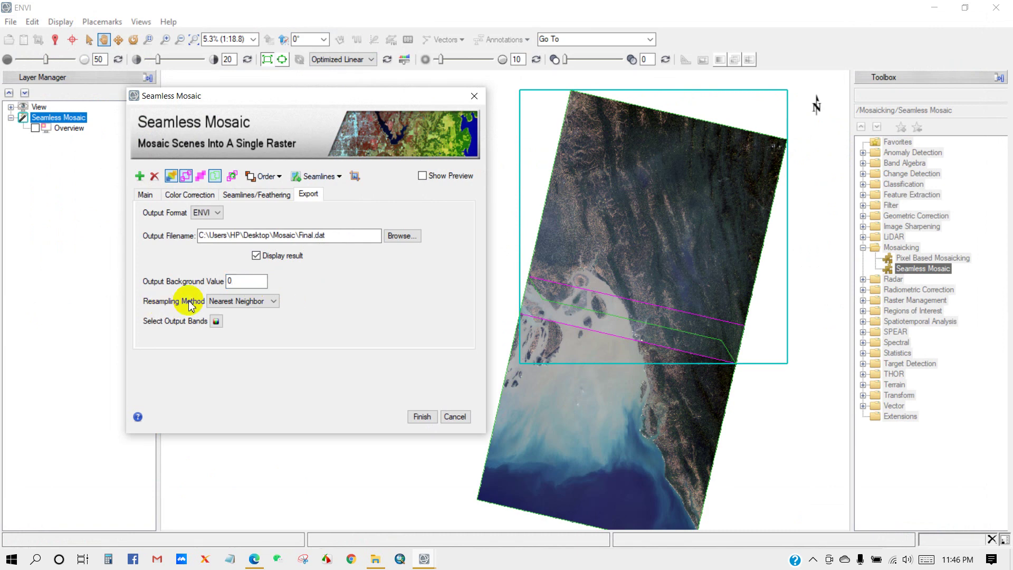
{"action": "left_click", "coordinate": [272, 301]}
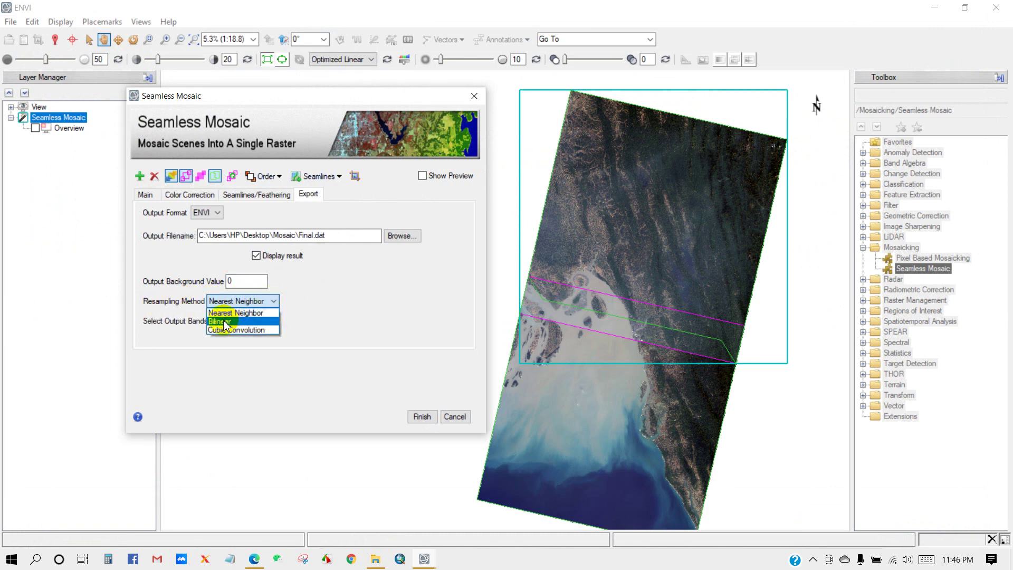
{"action": "left_click", "coordinate": [234, 321]}
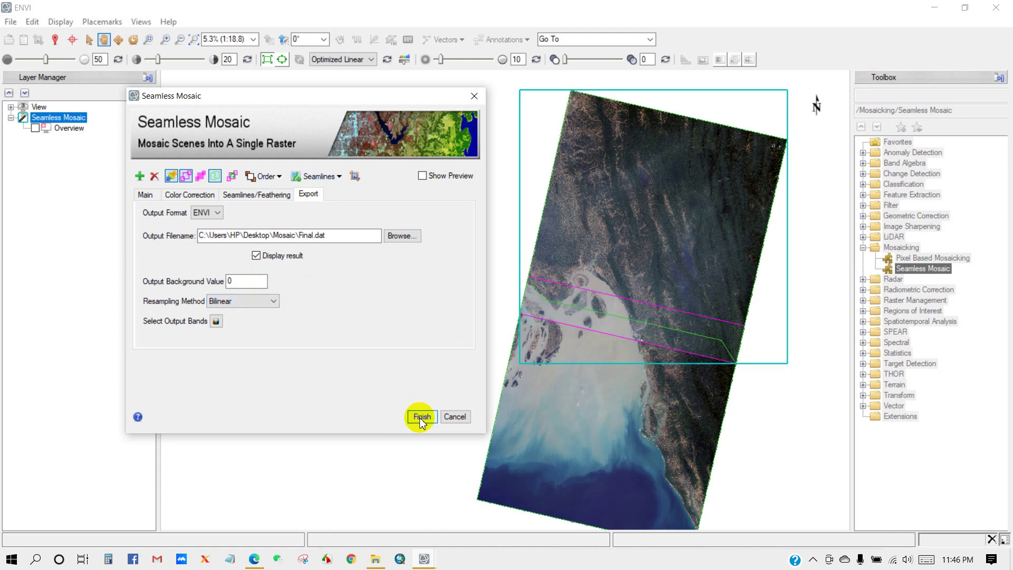
{"action": "left_click", "coordinate": [421, 417]}
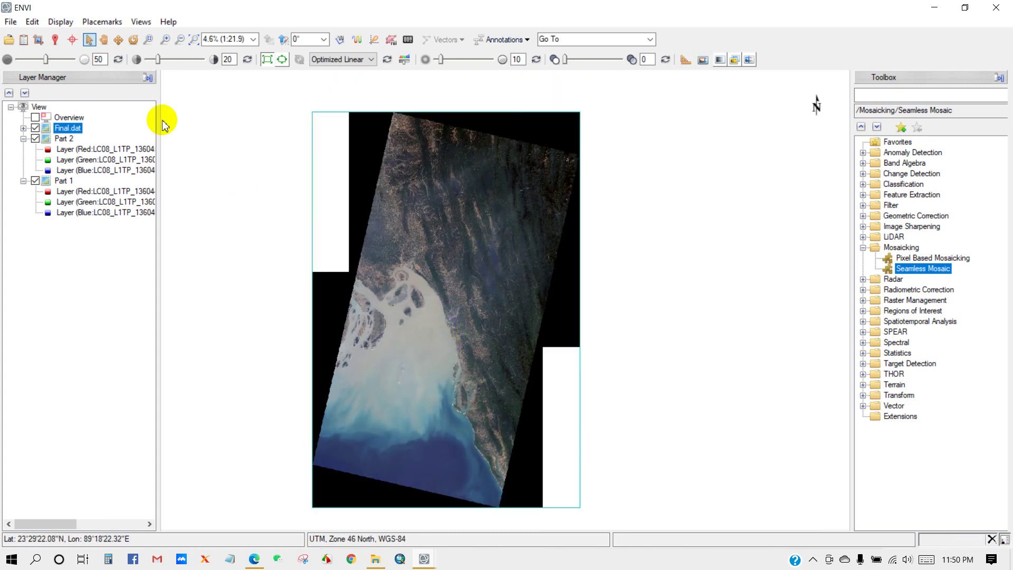
Step: Pan across the Final.dat mosaic to inspect the merged result
{"action": "left_click", "coordinate": [103, 41]}
{"action": "mouse_move", "coordinate": [424, 312]}
{"action": "left_mouse_down"}
{"action": "mouse_move", "coordinate": [444, 249]}
{"action": "mouse_move", "coordinate": [426, 313]}
{"action": "left_mouse_up"}
{"action": "scroll", "coordinate": [430, 372], "scroll_direction": "up", "scroll_amount": 1}
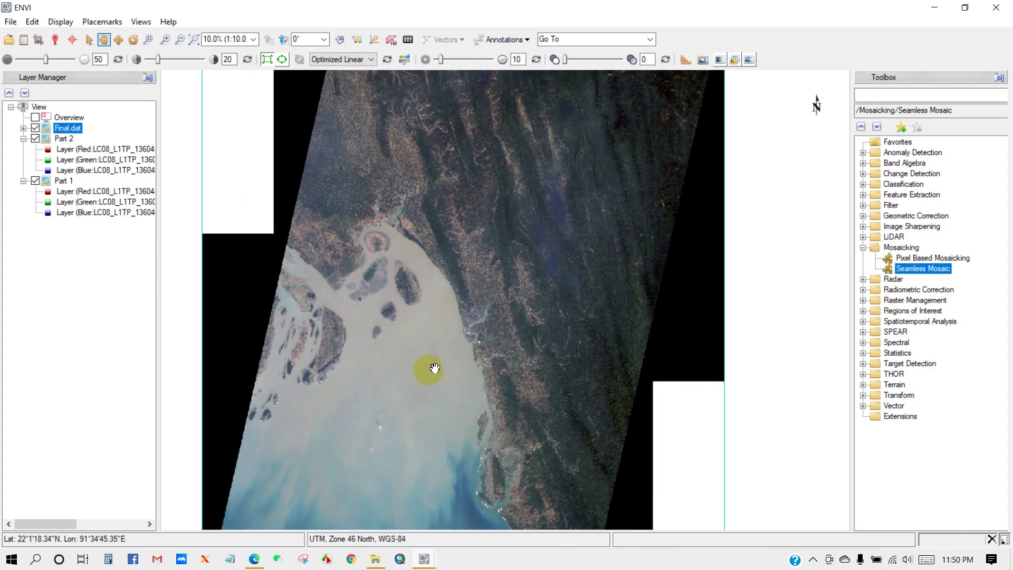
{"action": "scroll", "coordinate": [434, 365], "scroll_direction": "up", "scroll_amount": 2}
{"action": "scroll", "coordinate": [438, 362], "scroll_direction": "up", "scroll_amount": 2}
{"action": "scroll", "coordinate": [438, 361], "scroll_direction": "down", "scroll_amount": 1}
{"action": "scroll", "coordinate": [475, 286], "scroll_direction": "down", "scroll_amount": 1}
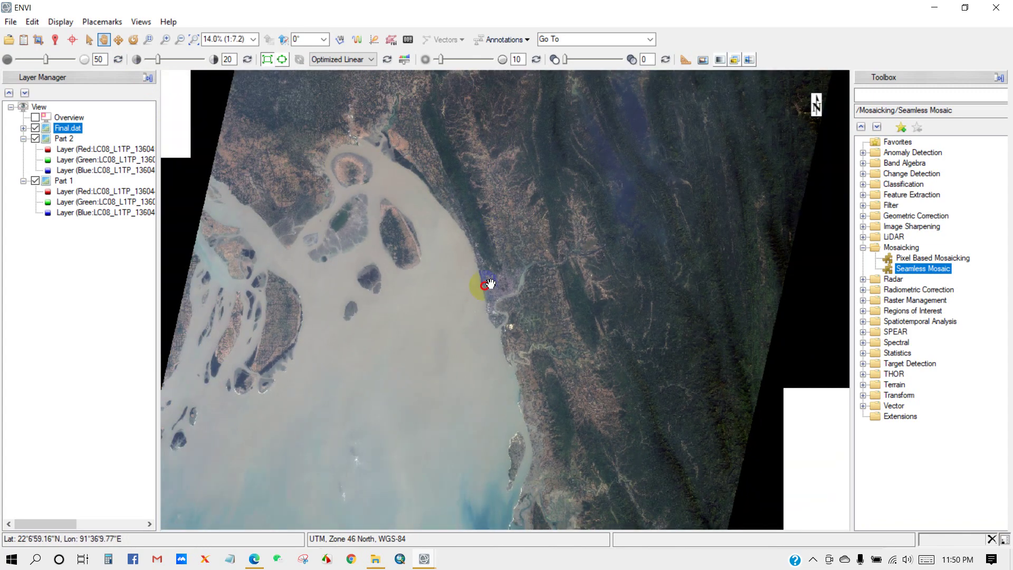
{"action": "scroll", "coordinate": [462, 327], "scroll_direction": "down", "scroll_amount": 1}
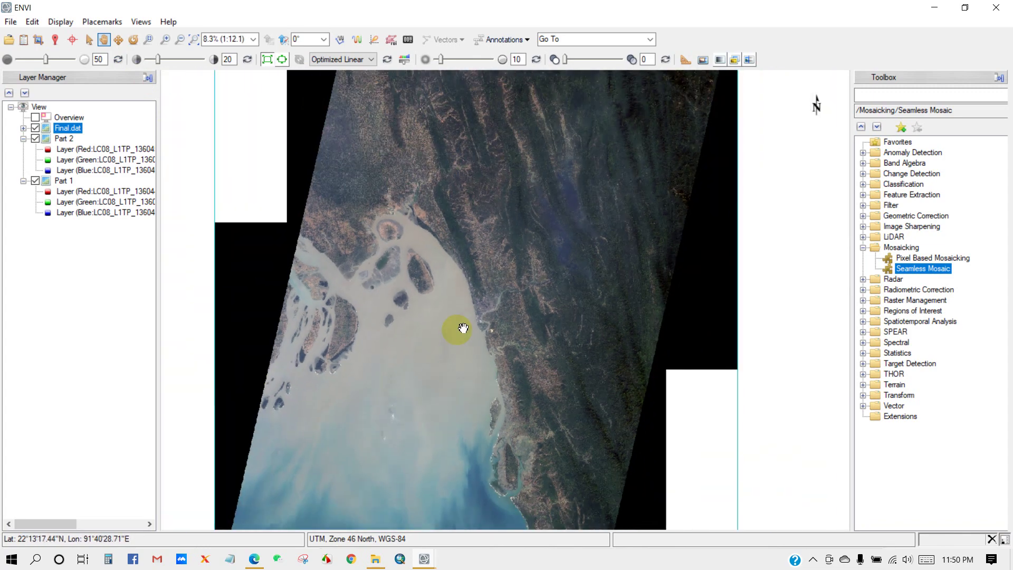
{"action": "scroll", "coordinate": [462, 328], "scroll_direction": "down", "scroll_amount": 1}
{"action": "scroll", "coordinate": [463, 329], "scroll_direction": "down", "scroll_amount": 1}
{"action": "left_click_drag", "start_coordinate": [448, 214], "coordinate": [467, 247]}
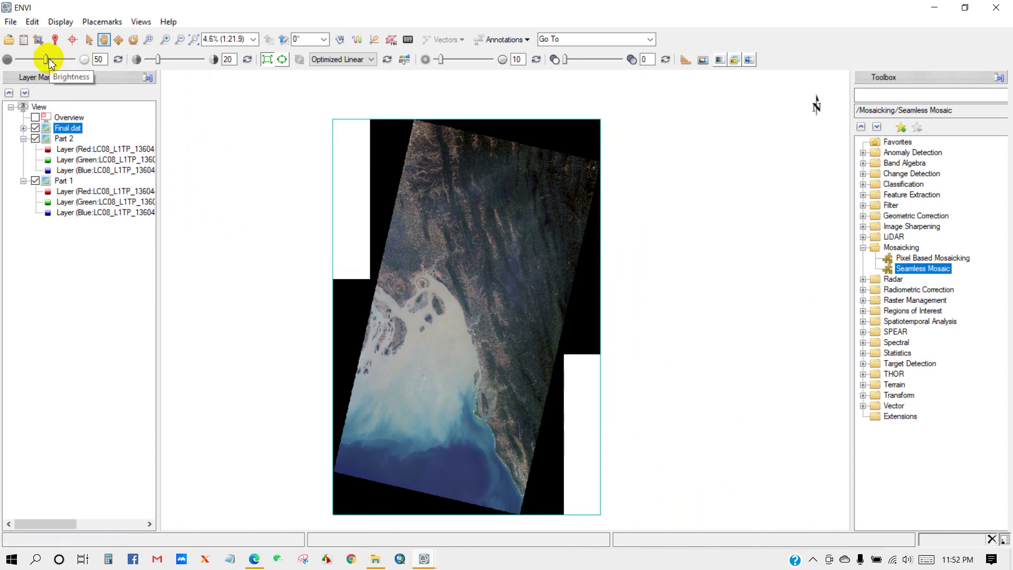
Step: Adjust the mosaic display with the brightness, contrast 30 and sharpen 16 sliders
{"action": "left_click_drag", "start_coordinate": [48, 58], "coordinate": [46, 57]}
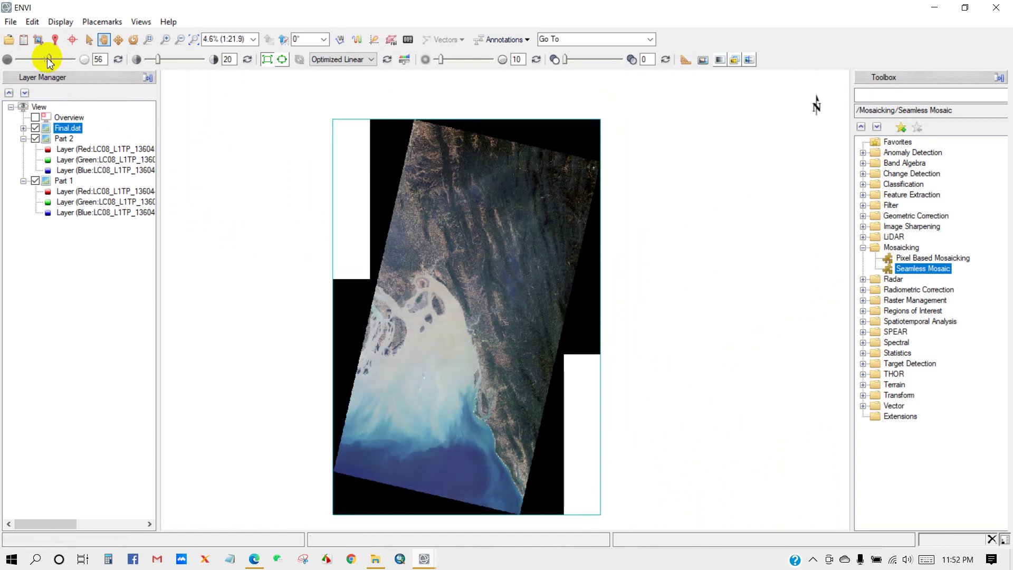
{"action": "left_click_drag", "start_coordinate": [161, 62], "coordinate": [162, 61]}
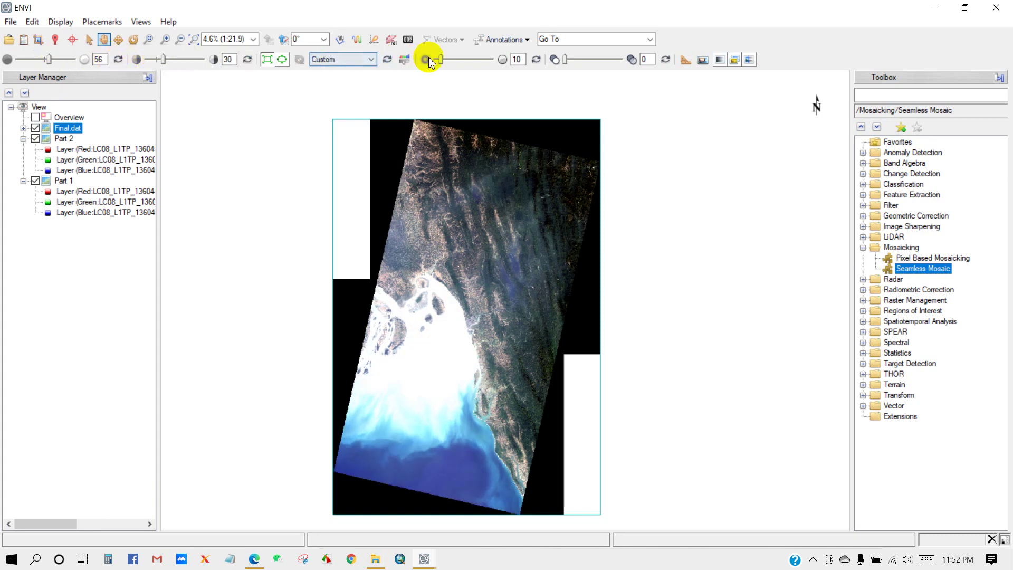
{"action": "left_click_drag", "start_coordinate": [439, 57], "coordinate": [444, 57]}
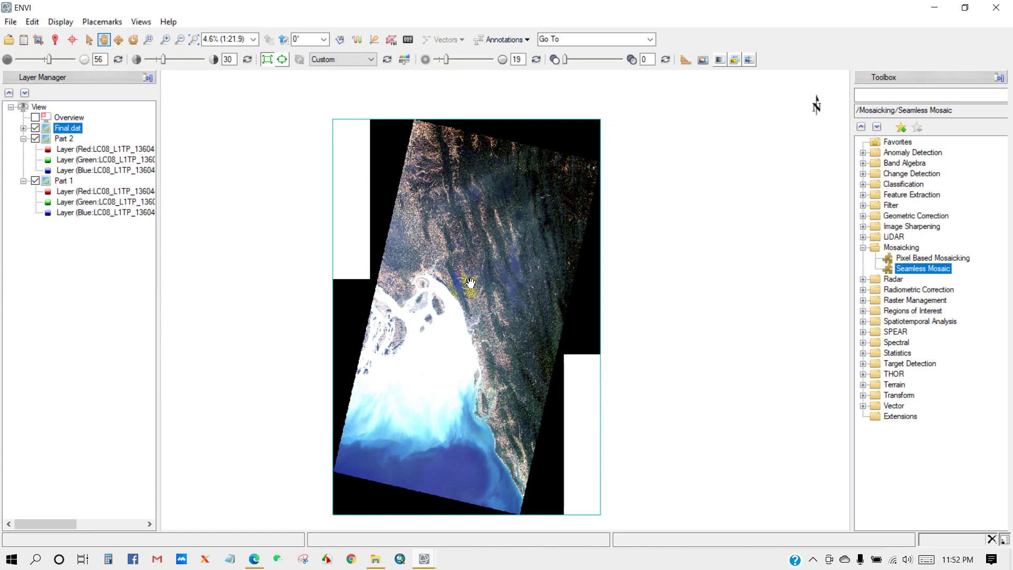
{"action": "scroll", "coordinate": [469, 283], "scroll_direction": "up", "scroll_amount": 2}
{"action": "scroll", "coordinate": [469, 283], "scroll_direction": "up", "scroll_amount": 1}
{"action": "scroll", "coordinate": [469, 282], "scroll_direction": "down", "scroll_amount": 2}
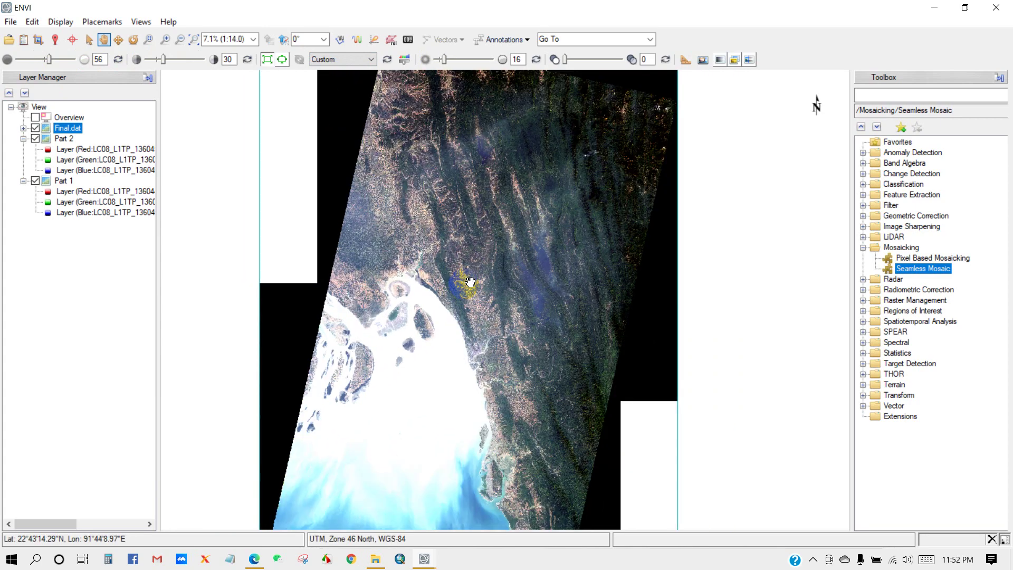
{"action": "scroll", "coordinate": [469, 283], "scroll_direction": "down", "scroll_amount": 1}
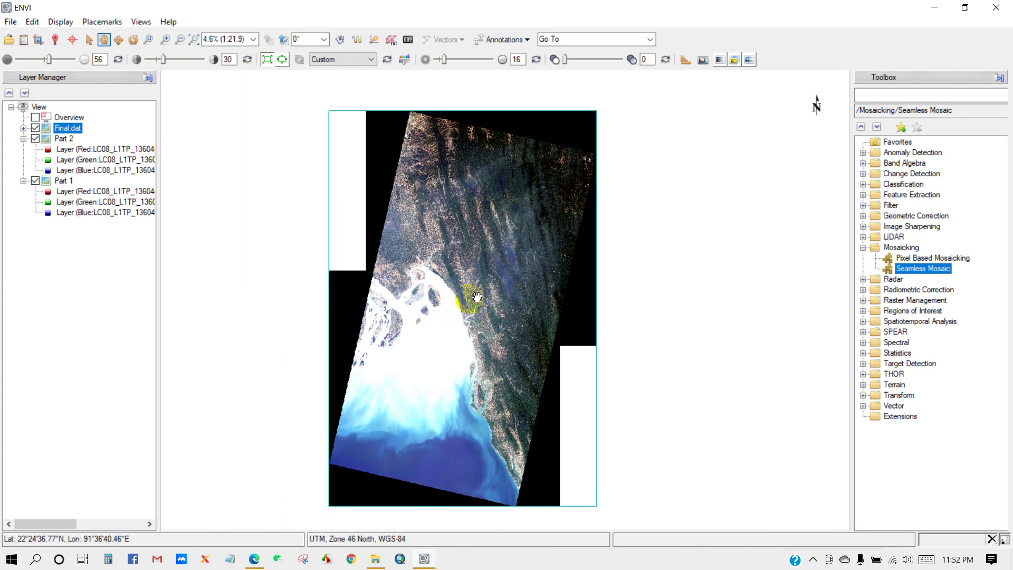
Step: Hide the Part 2 and Part 1 layers and settle brightness at 53
{"action": "left_click", "coordinate": [35, 139]}
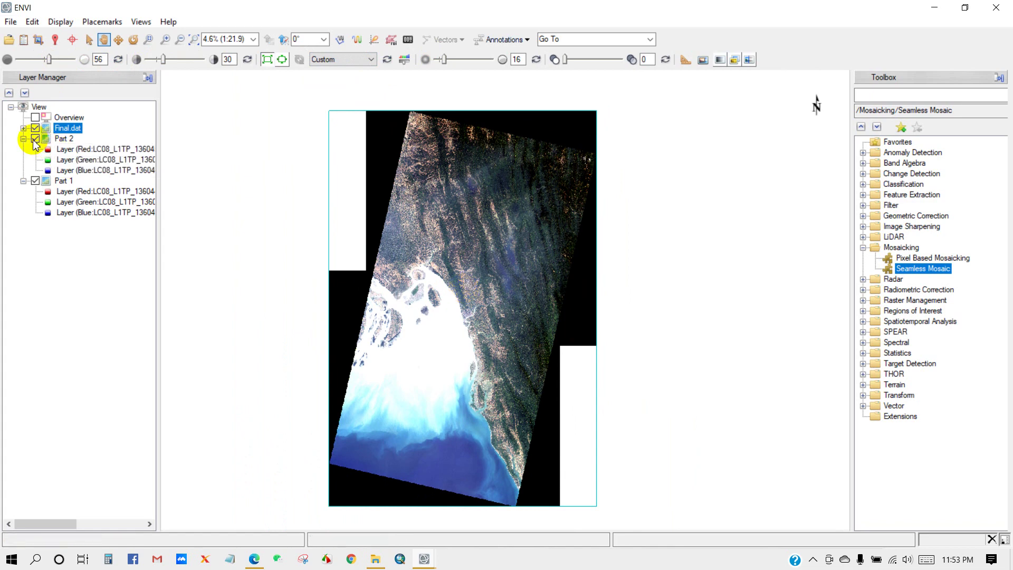
{"action": "left_click", "coordinate": [34, 181]}
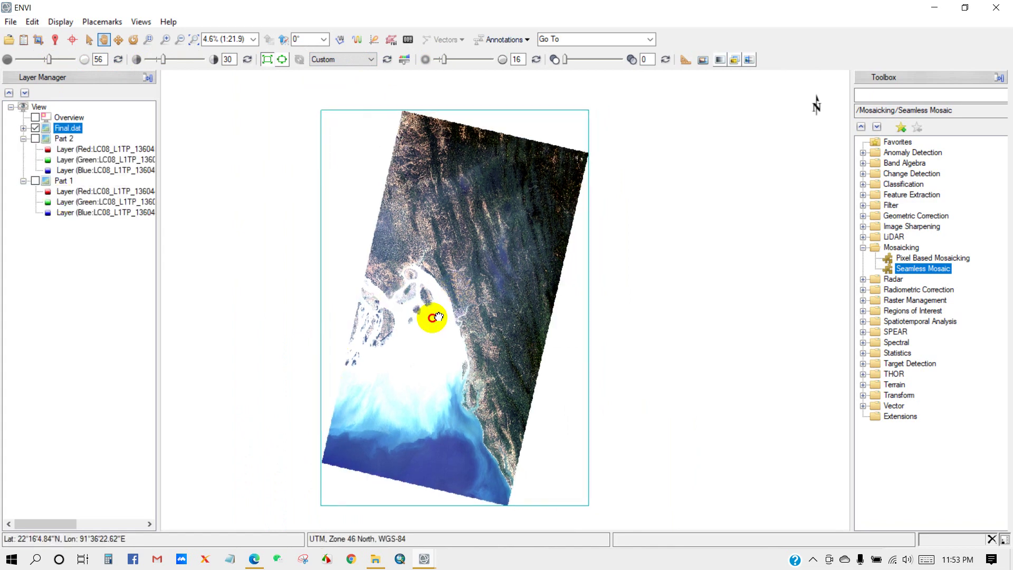
{"action": "left_click_drag", "start_coordinate": [440, 312], "coordinate": [432, 310]}
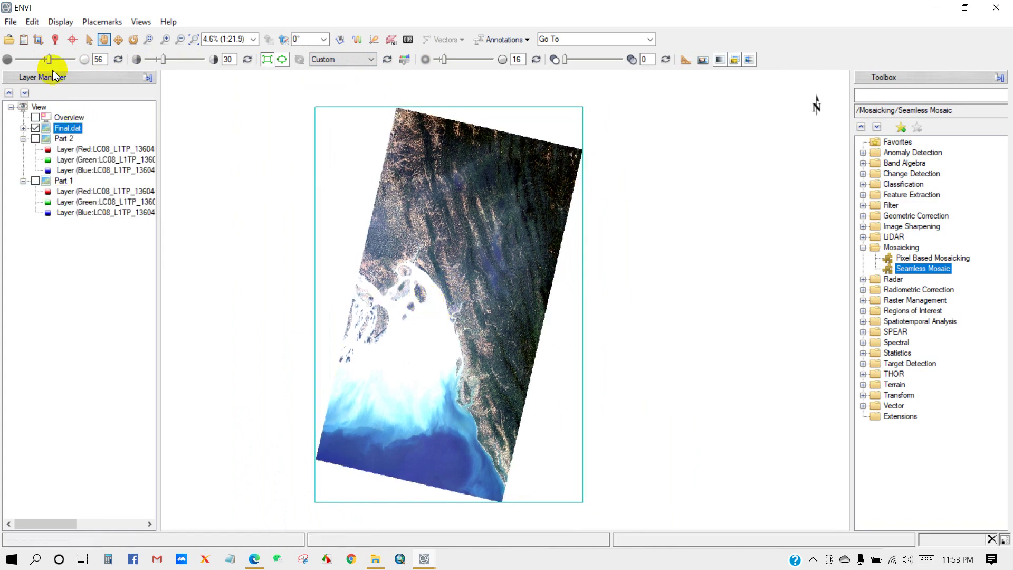
{"action": "left_click_drag", "start_coordinate": [46, 63], "coordinate": [45, 61]}
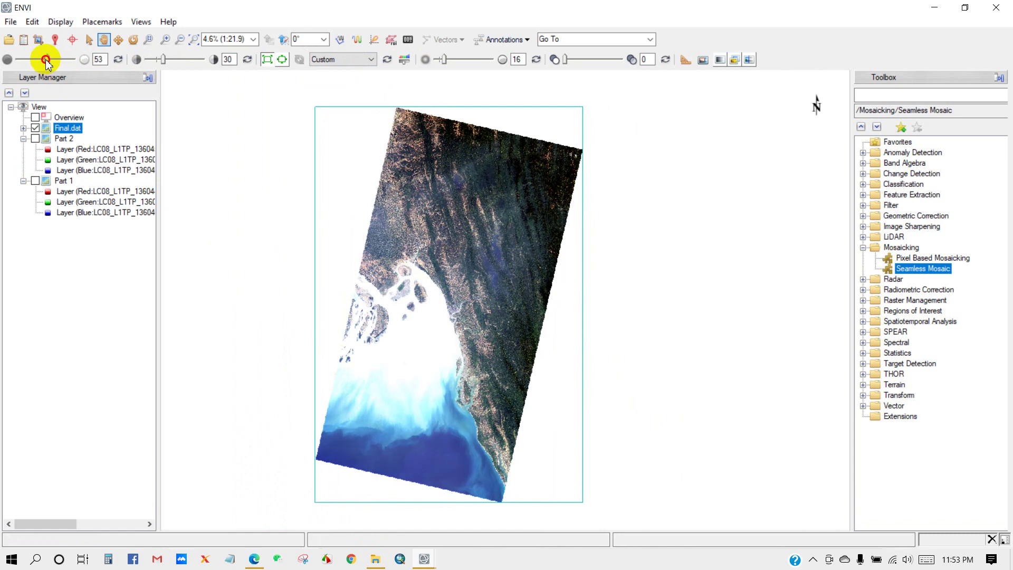
{"action": "left_click_drag", "start_coordinate": [443, 293], "coordinate": [448, 276]}
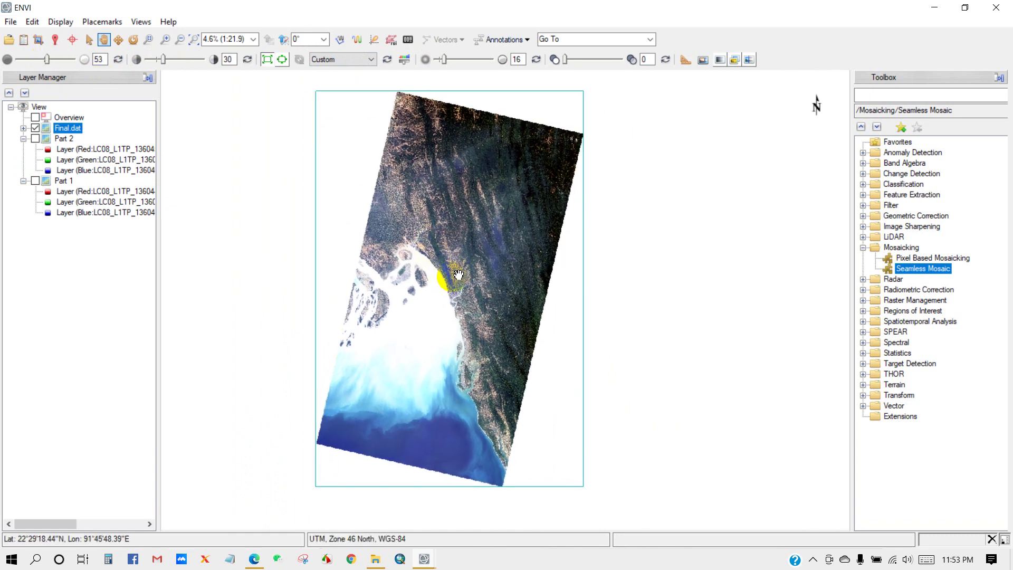
{"action": "scroll", "coordinate": [449, 276], "scroll_direction": "up", "scroll_amount": 3}
{"action": "scroll", "coordinate": [467, 287], "scroll_direction": "down", "scroll_amount": 1}
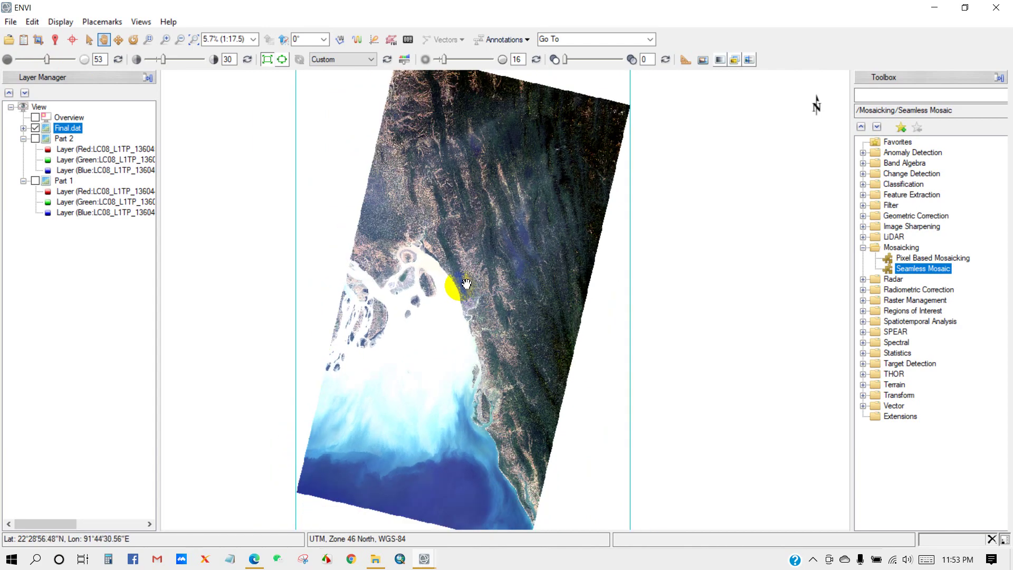
{"action": "scroll", "coordinate": [466, 283], "scroll_direction": "down", "scroll_amount": 2}
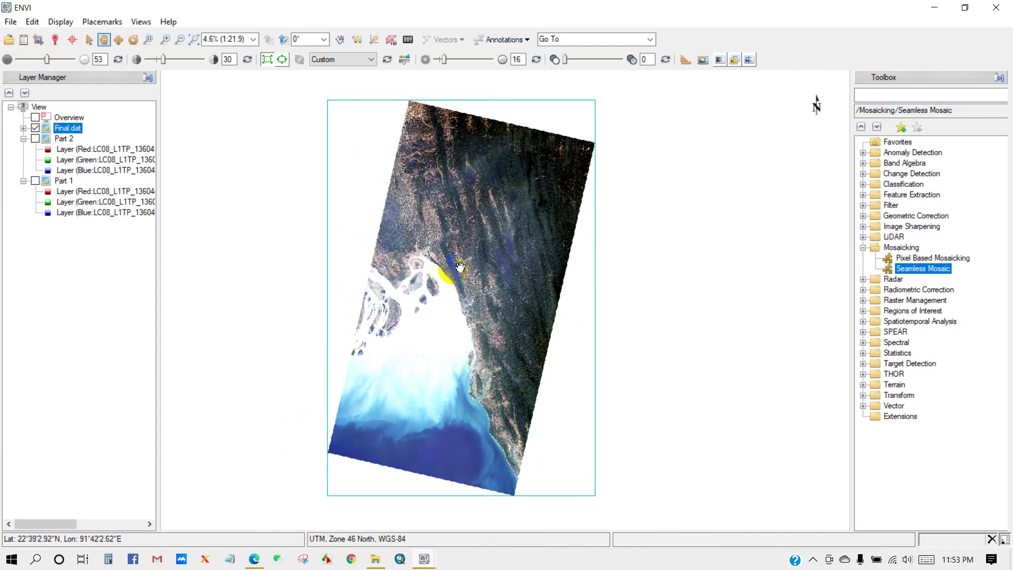